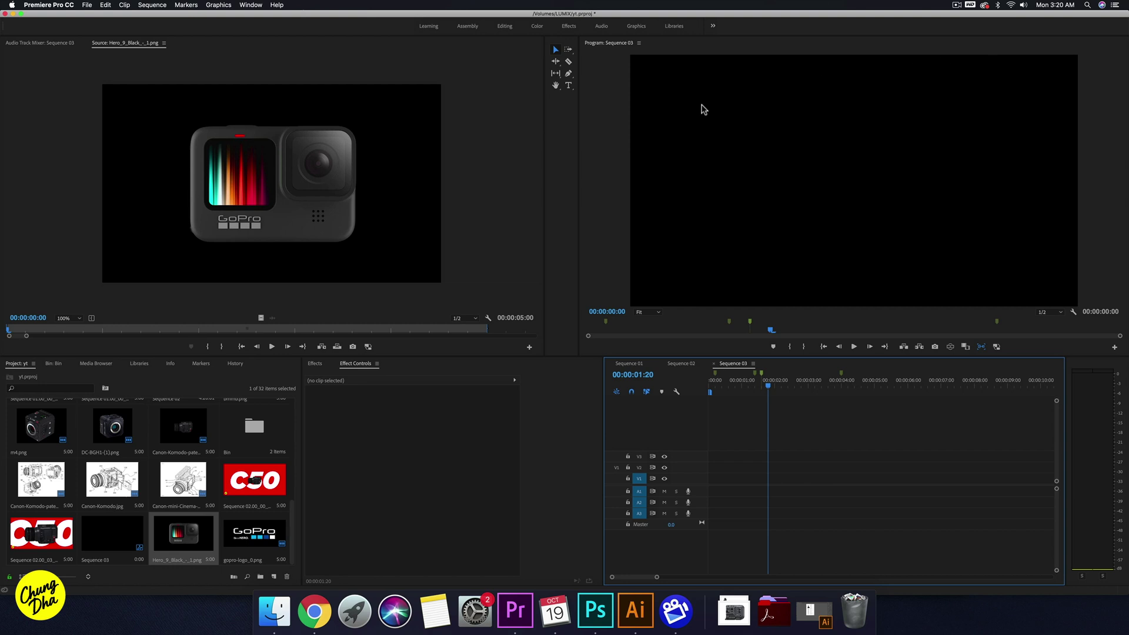
Place Hero_9_Black.png on V3 and gopro-logo_0.png on V2 in Sequence 03.
{"action": "left_click_drag", "start_coordinate": [175, 535], "coordinate": [709, 460]}
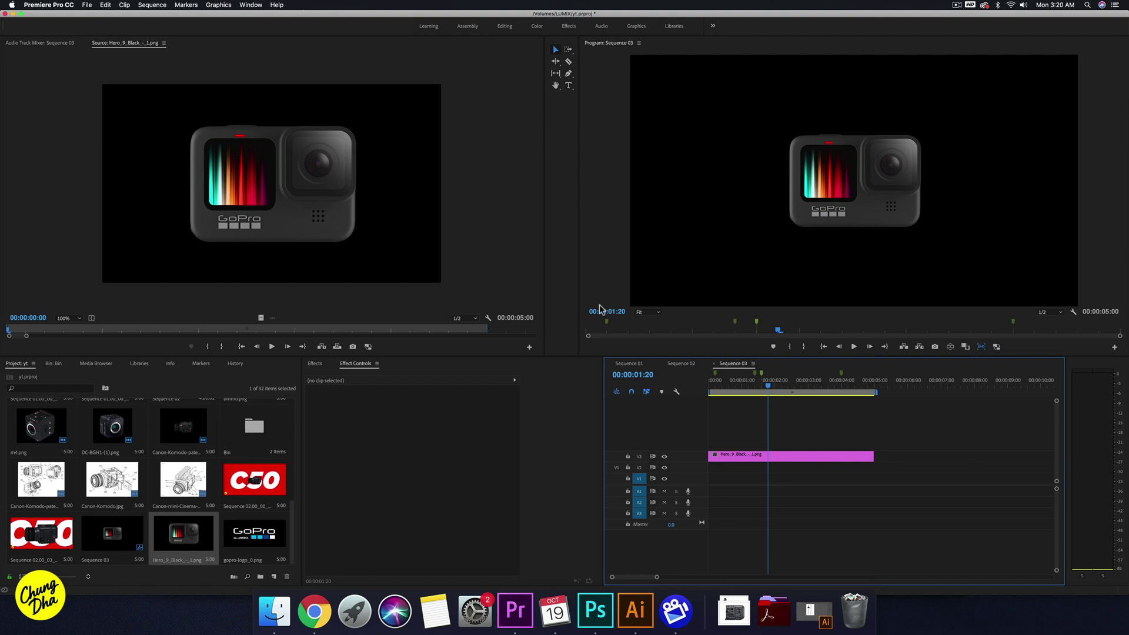
{"action": "left_click_drag", "start_coordinate": [247, 549], "coordinate": [708, 471]}
{"action": "left_click_drag", "start_coordinate": [732, 382], "coordinate": [707, 386]}
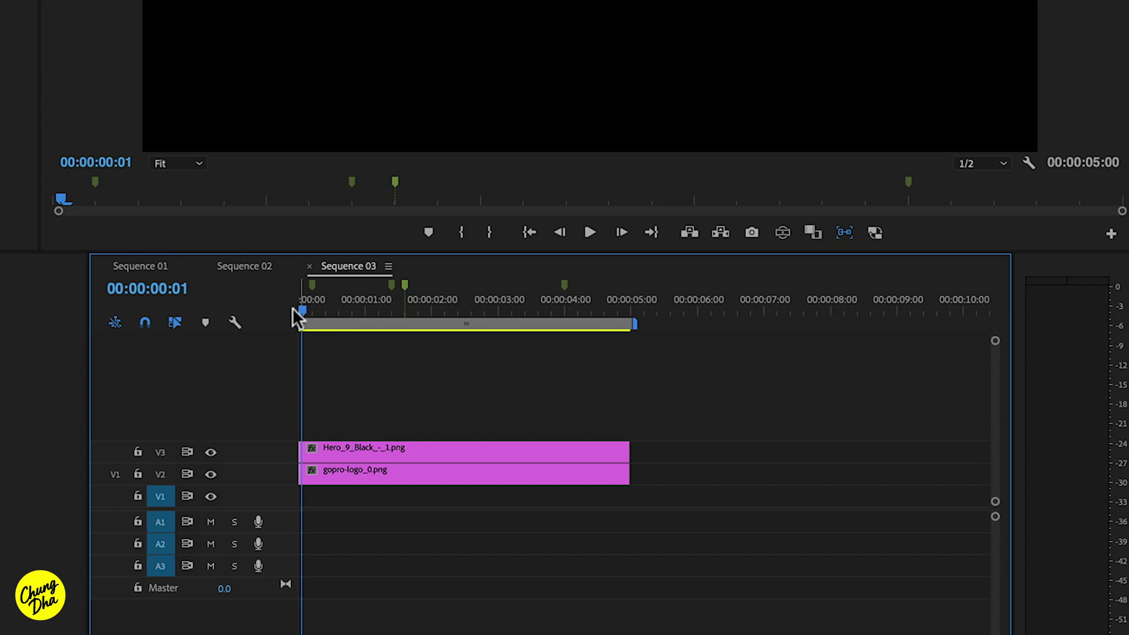
Shorten both clips to end at 00:00:04:00 and scrub through to check the timing.
{"action": "left_click_drag", "start_coordinate": [553, 306], "coordinate": [563, 303]}
{"action": "left_click_drag", "start_coordinate": [588, 395], "coordinate": [565, 466]}
{"action": "left_click_drag", "start_coordinate": [563, 309], "coordinate": [264, 329]}
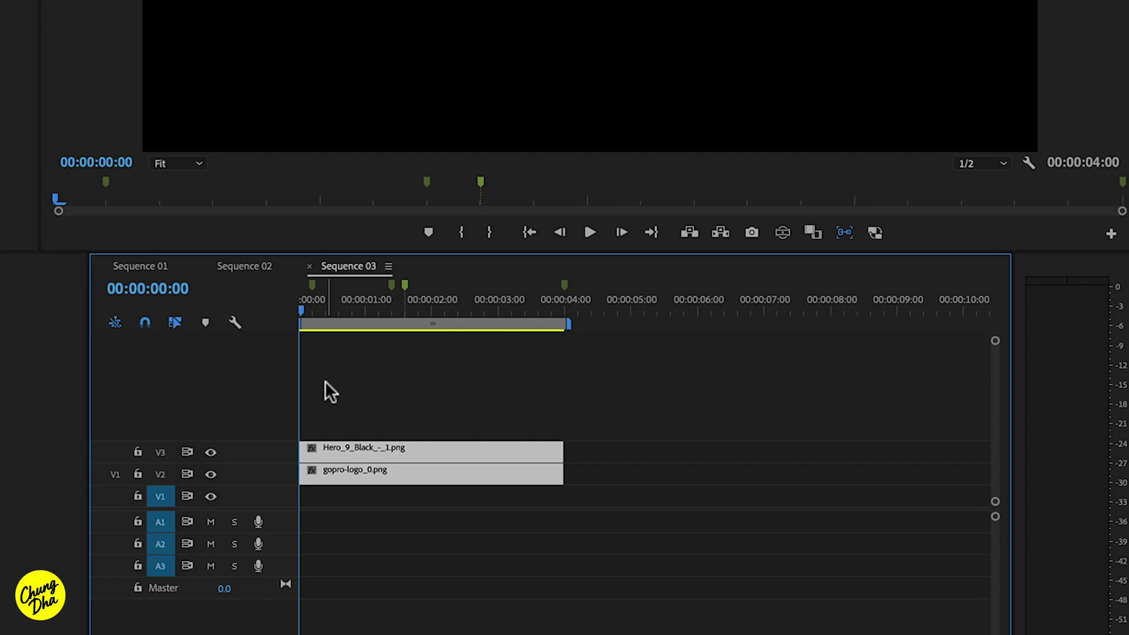
Trim both clips' heads to 00:00:00:05 and play the sequence from the start.
{"action": "key", "text": "space"}
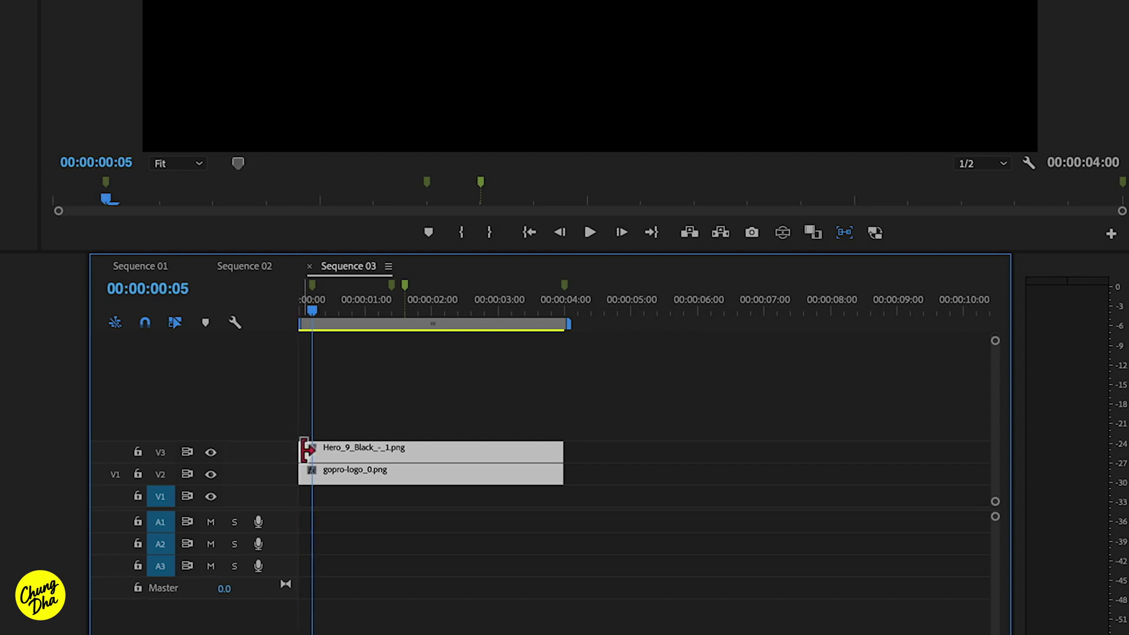
{"action": "left_click_drag", "start_coordinate": [301, 446], "coordinate": [312, 448]}
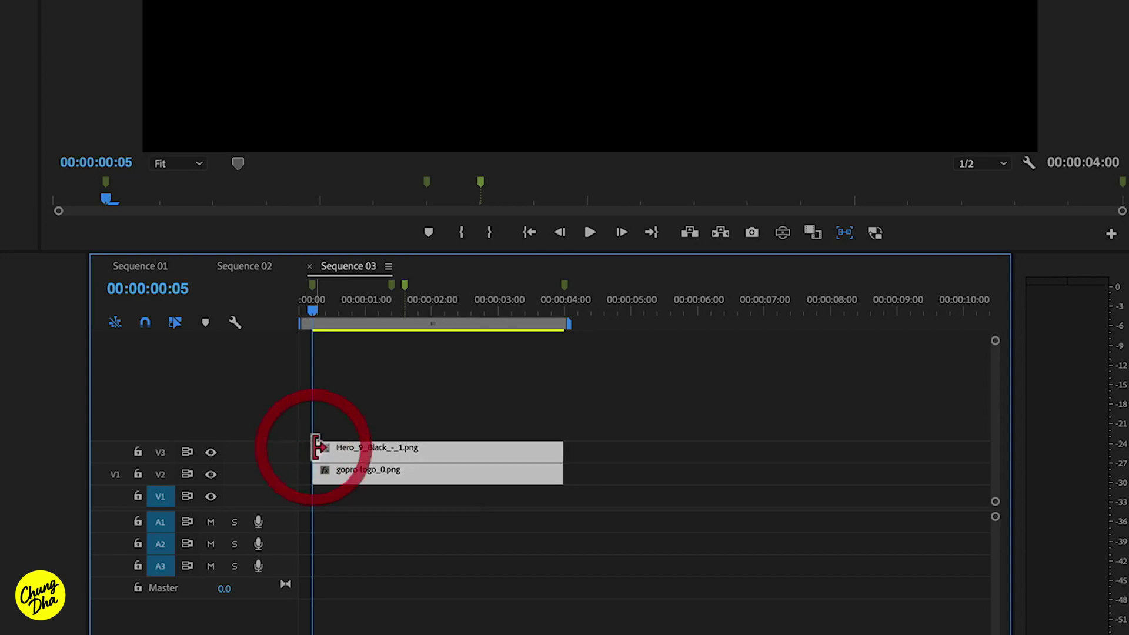
{"action": "left_click", "coordinate": [357, 400]}
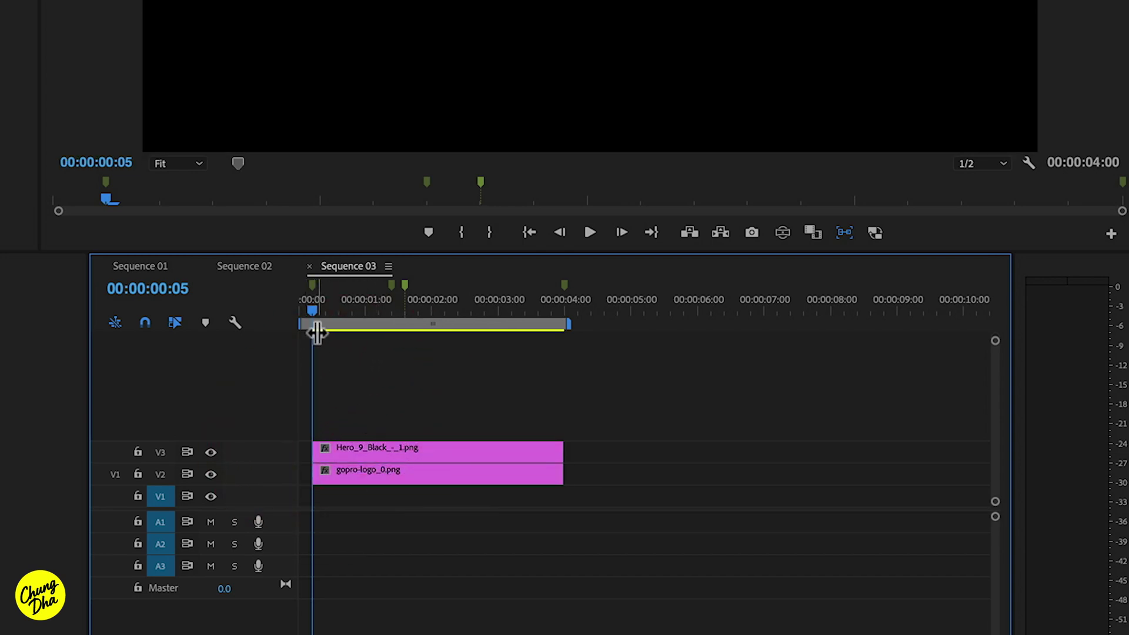
{"action": "left_click_drag", "start_coordinate": [308, 312], "coordinate": [297, 321]}
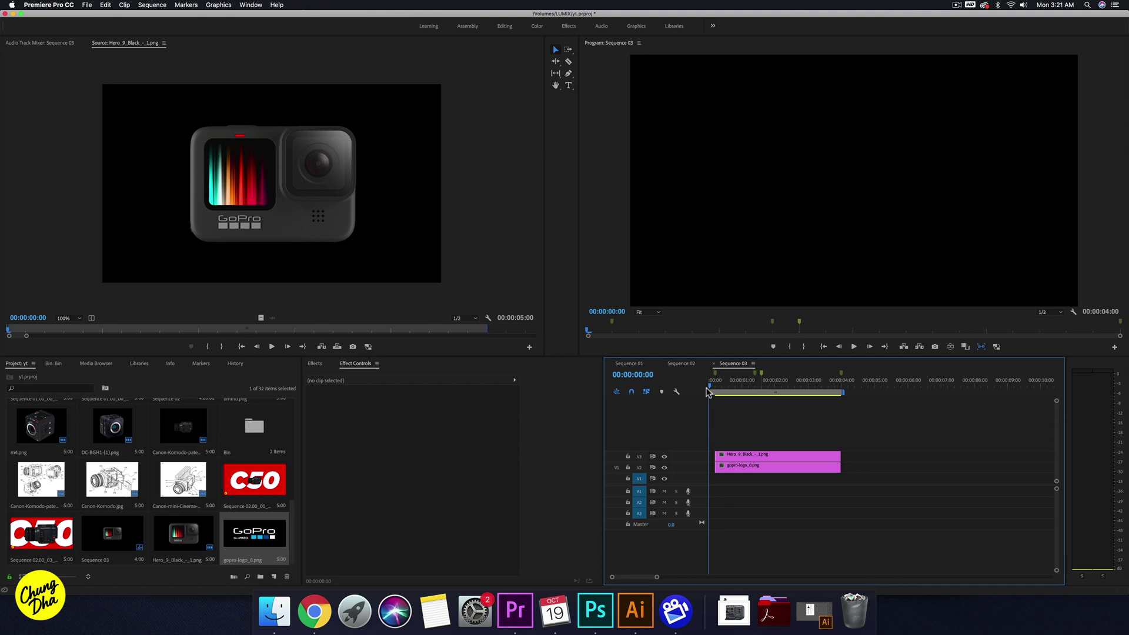
{"action": "key", "text": "space"}
{"action": "key", "text": "space"}
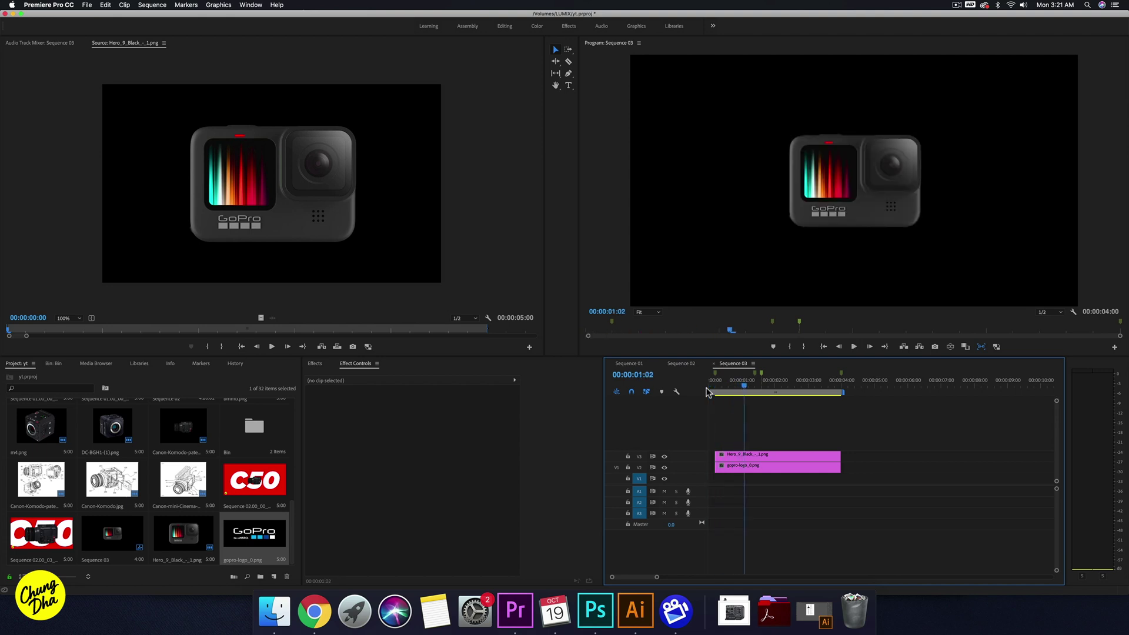
Set the Hero_9_Black camera clip's Motion Scale to 75.
{"action": "left_click", "coordinate": [765, 457]}
{"action": "left_click", "coordinate": [417, 418]}
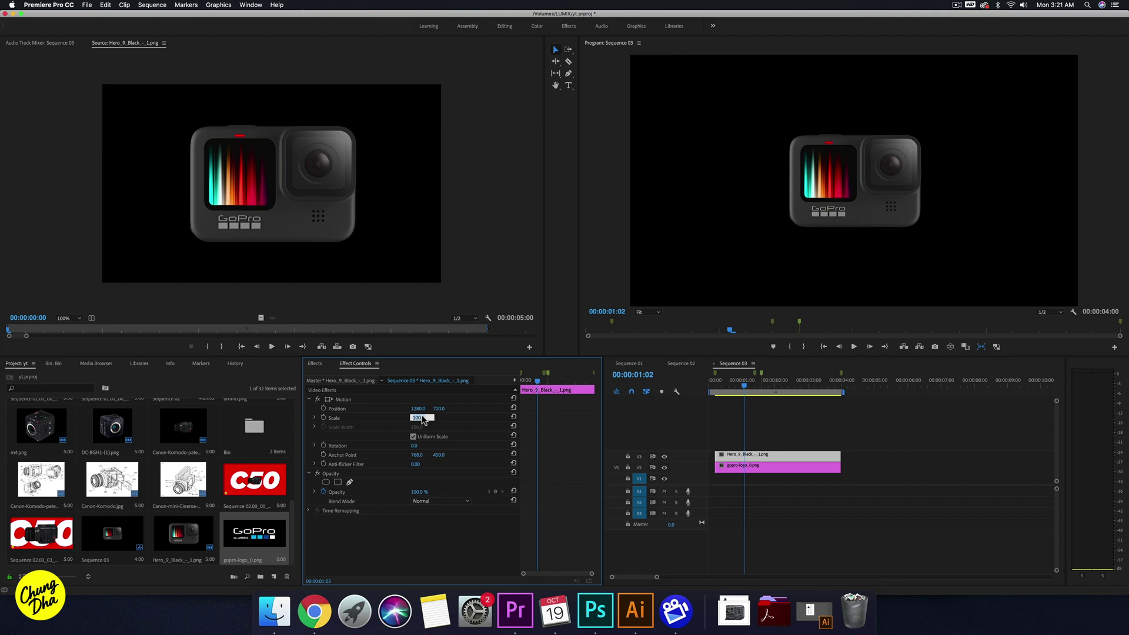
{"action": "type", "text": "75"}
{"action": "key", "text": "Return"}
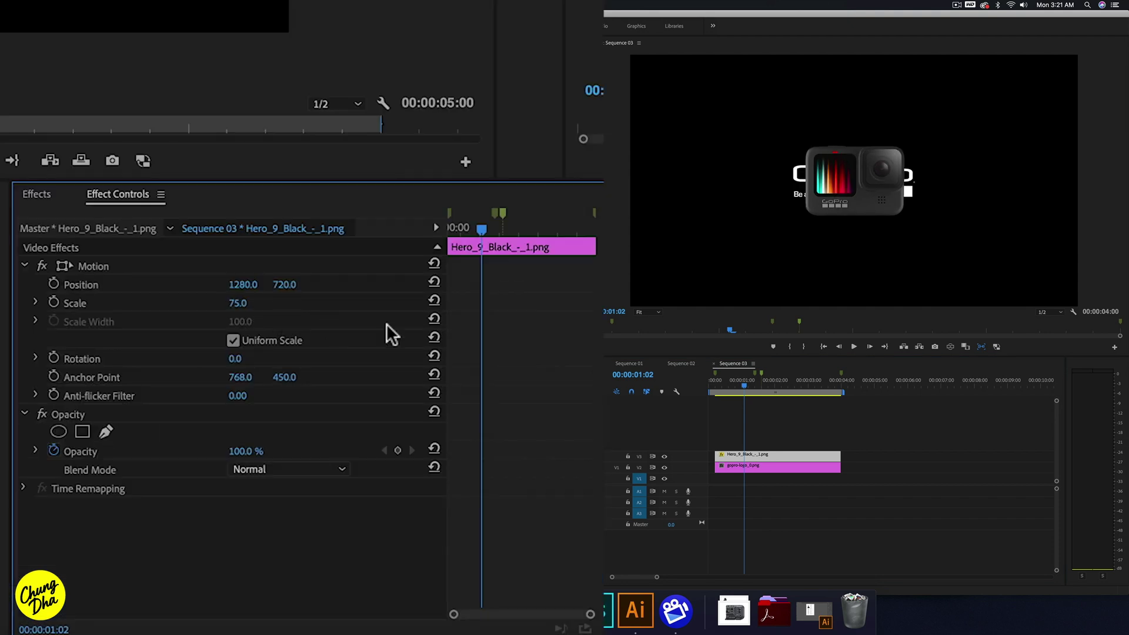
Set the gopro-logo_0 clip's Motion Scale to 150.
{"action": "left_click", "coordinate": [780, 469]}
{"action": "left_click", "coordinate": [251, 301]}
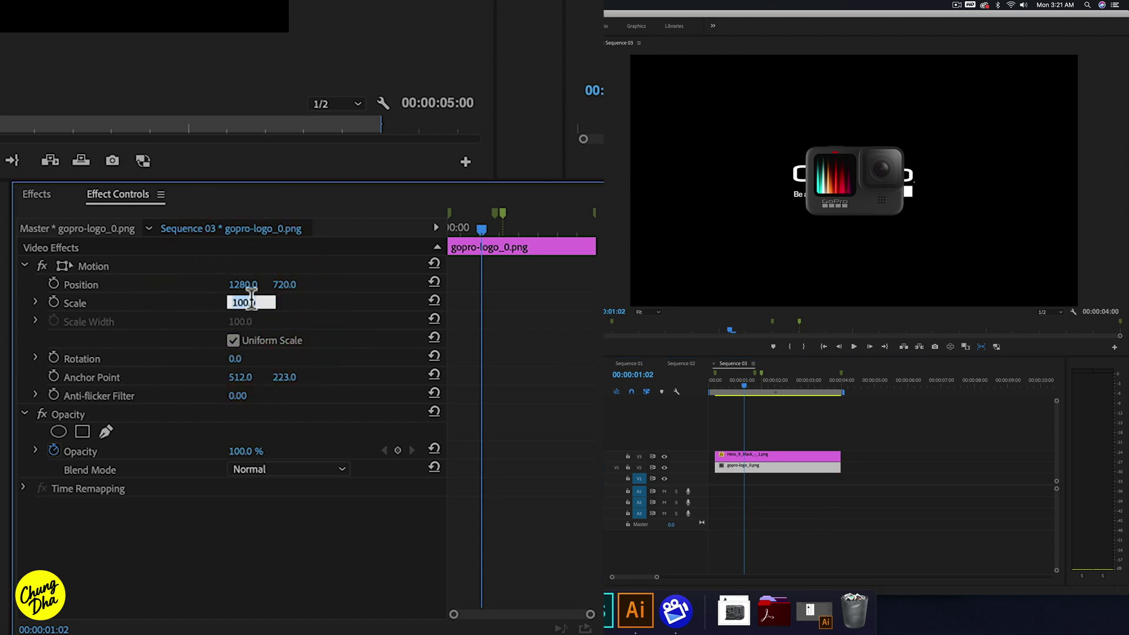
{"action": "type", "text": "150"}
{"action": "key", "text": "Return"}
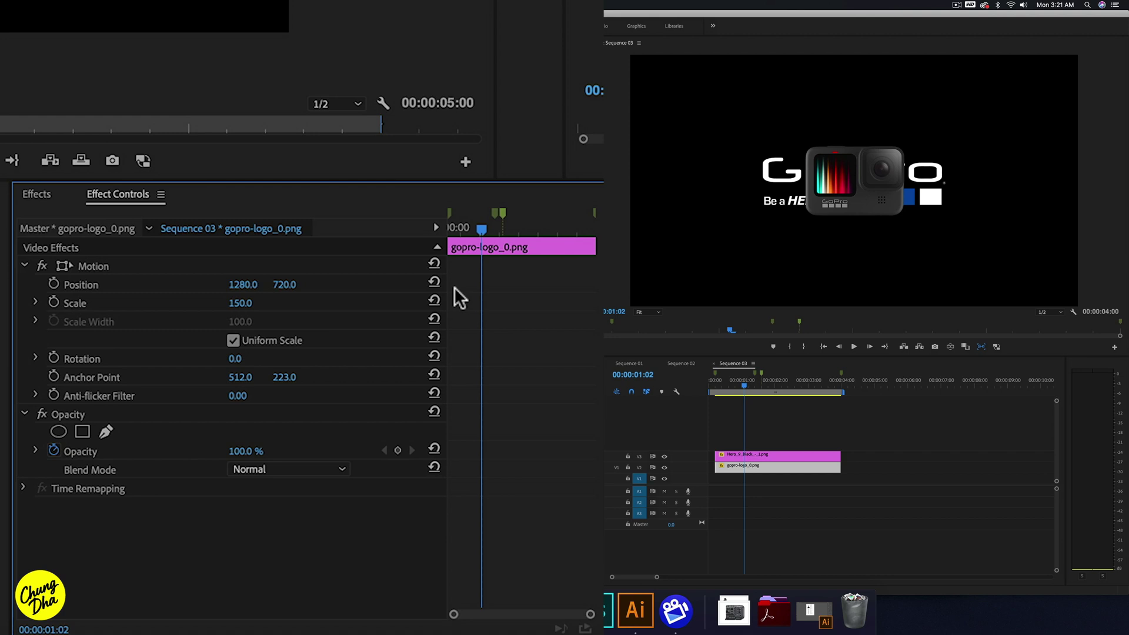
{"action": "left_click", "coordinate": [758, 455]}
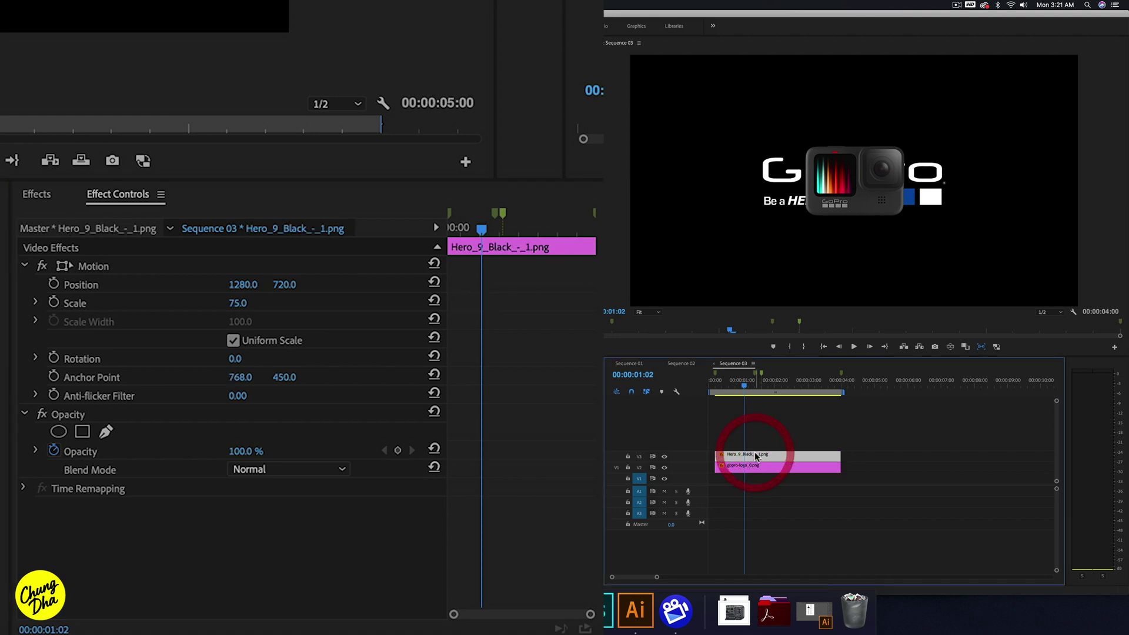
Apply the Transform video effect to the Hero_9_Black clip.
{"action": "left_click", "coordinate": [38, 194]}
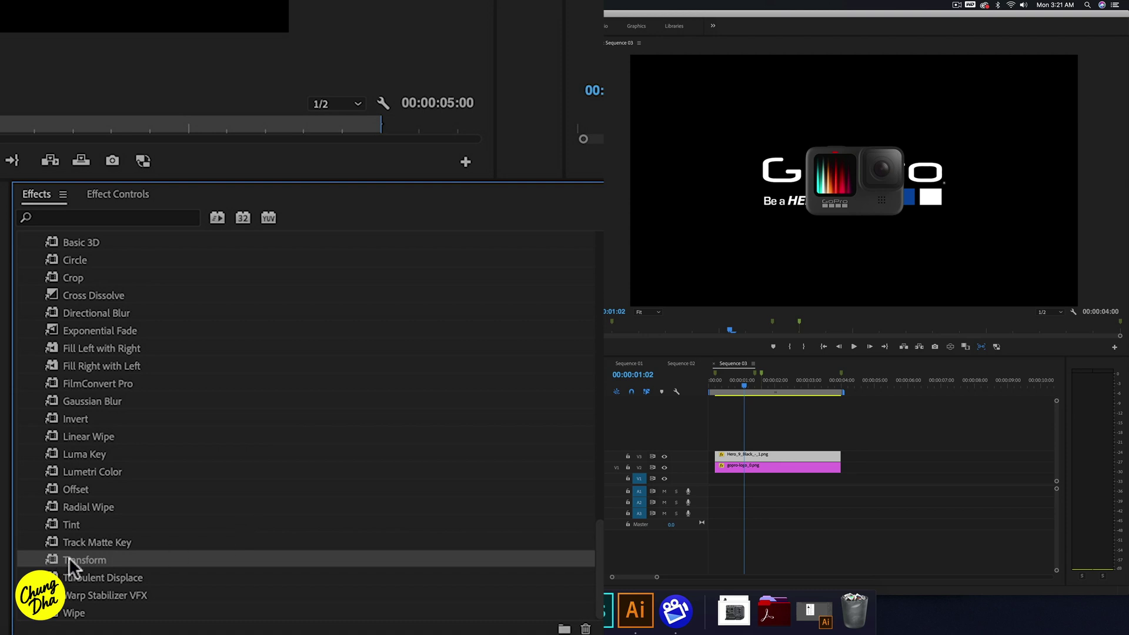
{"action": "left_click_drag", "start_coordinate": [90, 559], "coordinate": [754, 452]}
{"action": "left_click_drag", "start_coordinate": [125, 562], "coordinate": [732, 466]}
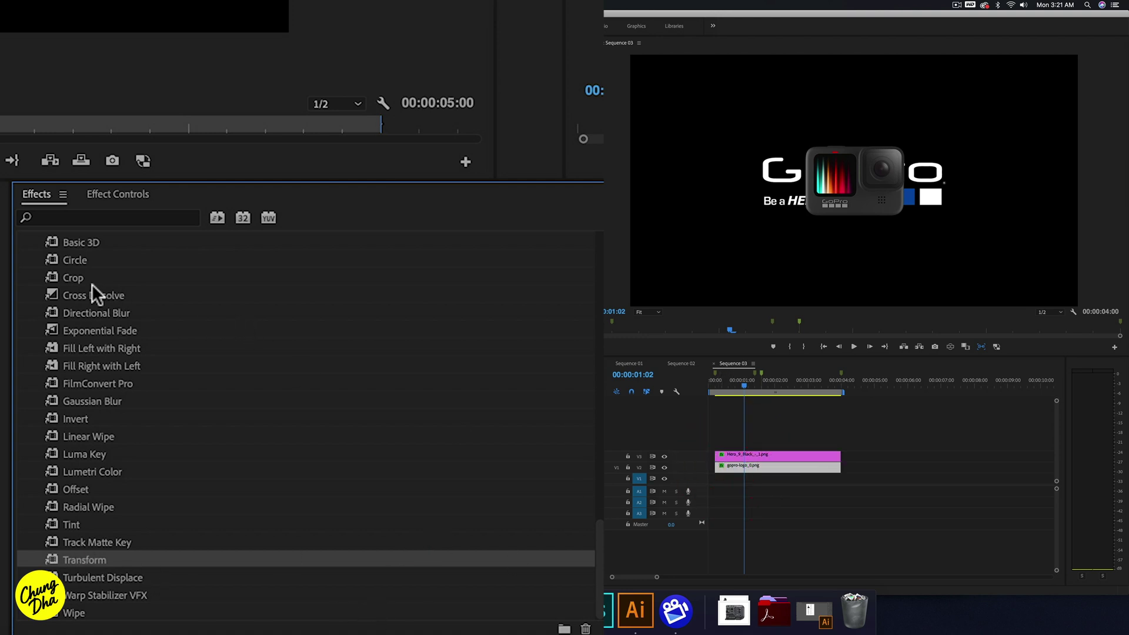
Apply the Crop effect to gopro-logo_0 and show the camera clip's effect settings.
{"action": "left_click_drag", "start_coordinate": [75, 277], "coordinate": [762, 469]}
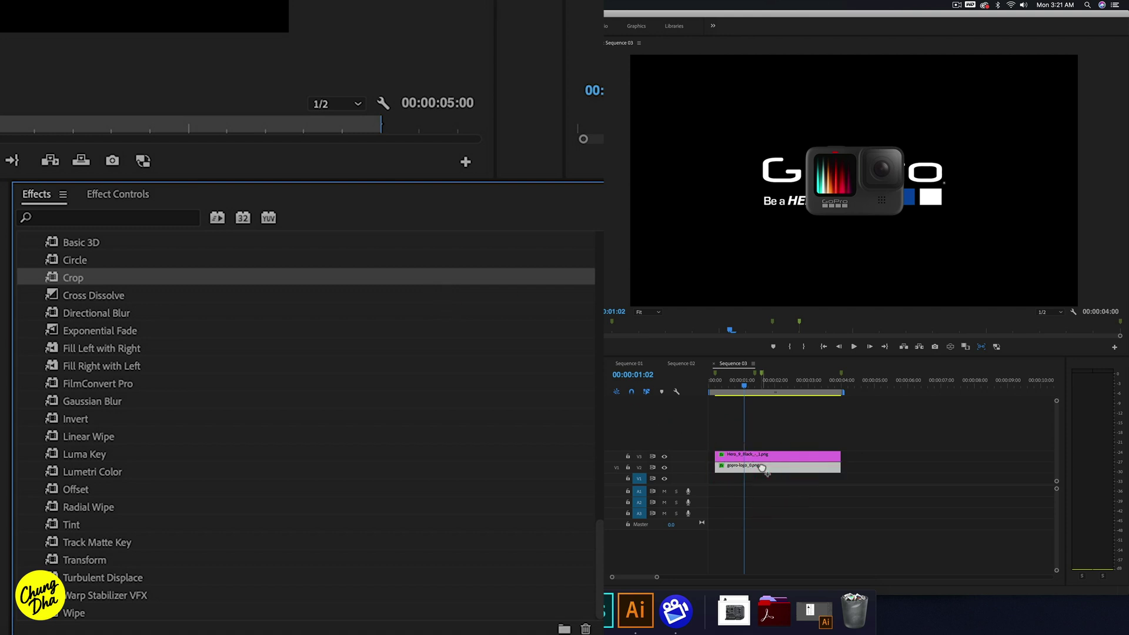
{"action": "left_click", "coordinate": [765, 456]}
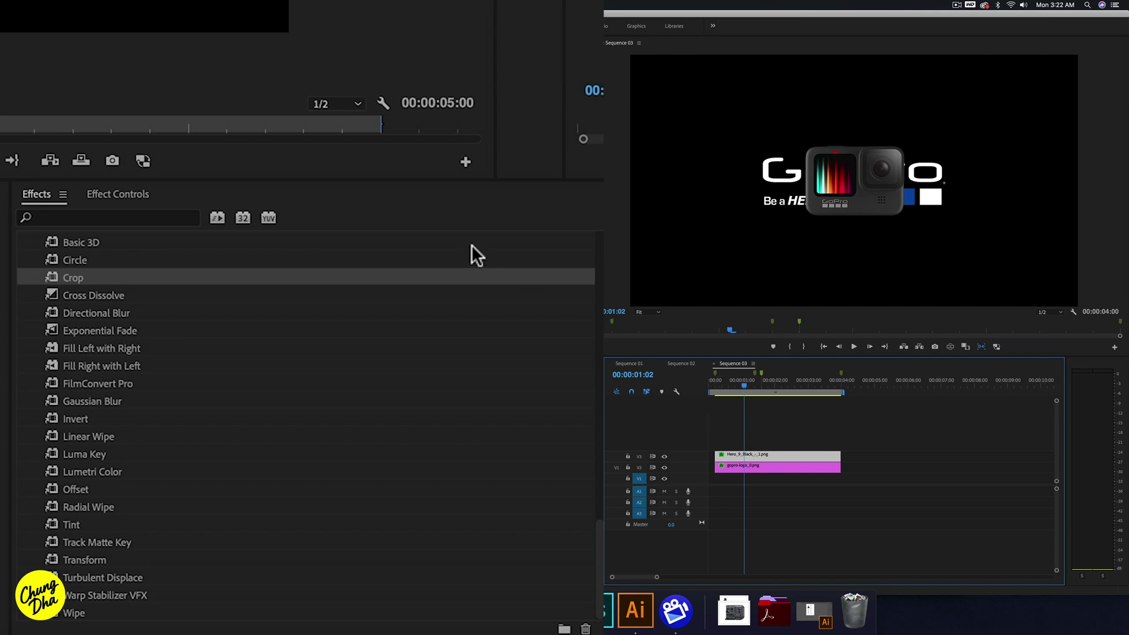
{"action": "left_click", "coordinate": [103, 193]}
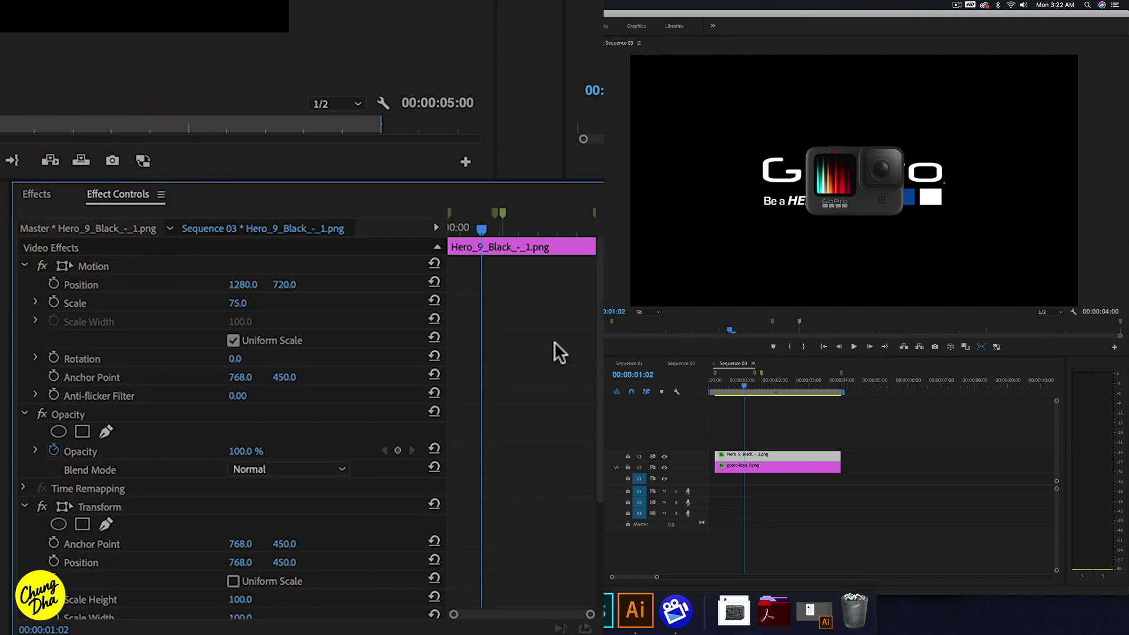
Keyframe the camera's Transform Position at 00:00:01:10, then set X to -80 at 00:00:01:15.
{"action": "left_click_drag", "start_coordinate": [746, 385], "coordinate": [753, 384]}
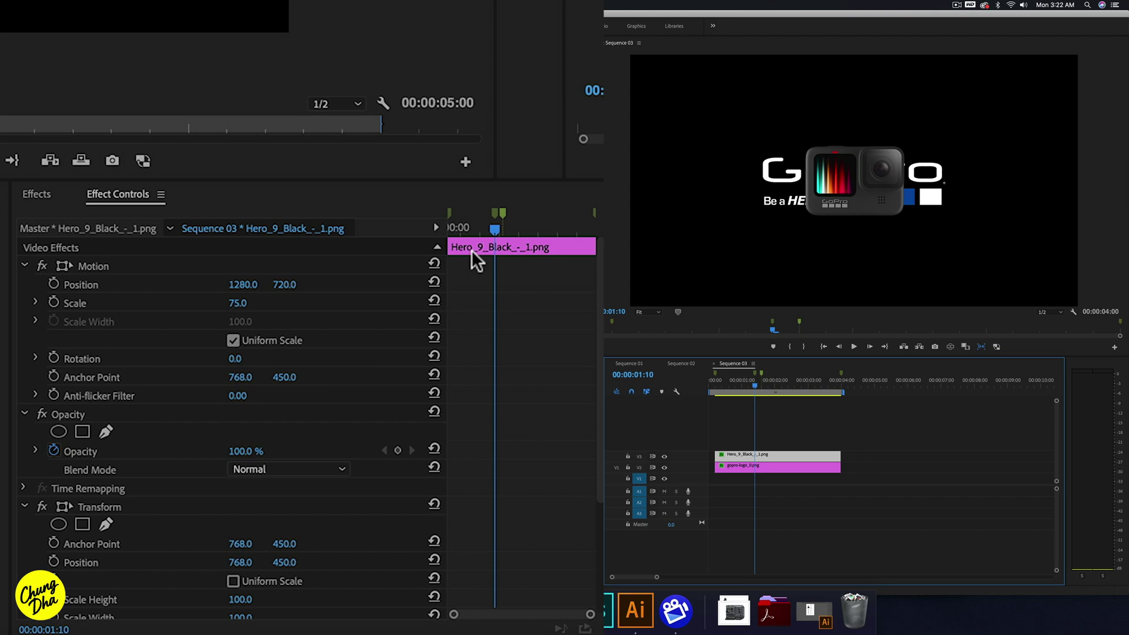
{"action": "scroll", "coordinate": [569, 327], "scroll_direction": "down", "scroll_amount": 5}
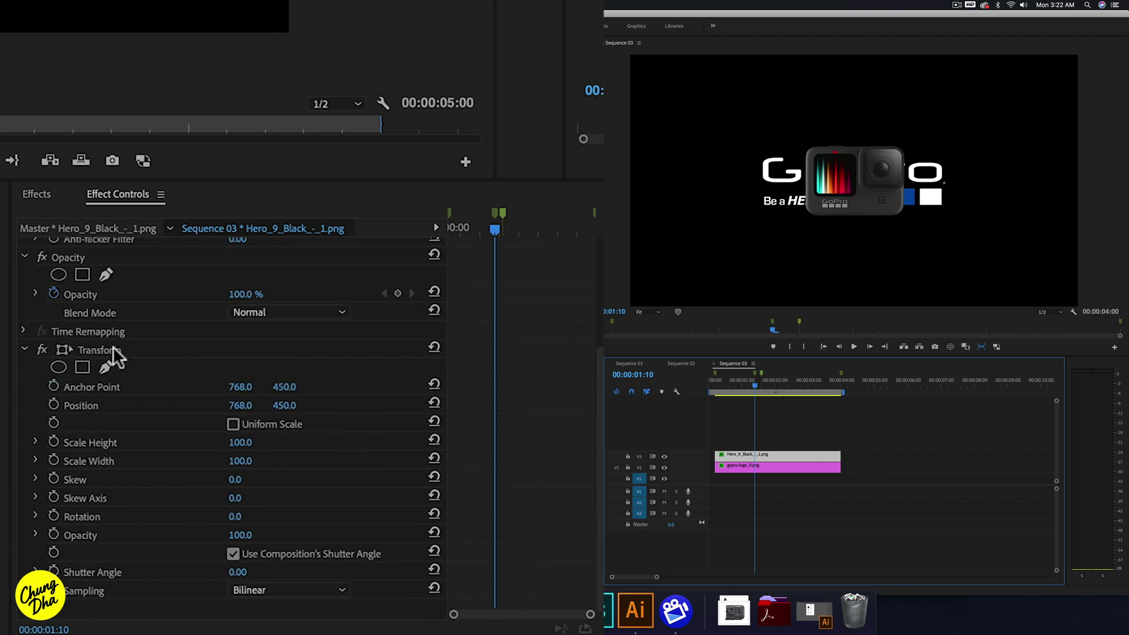
{"action": "left_click", "coordinate": [91, 349]}
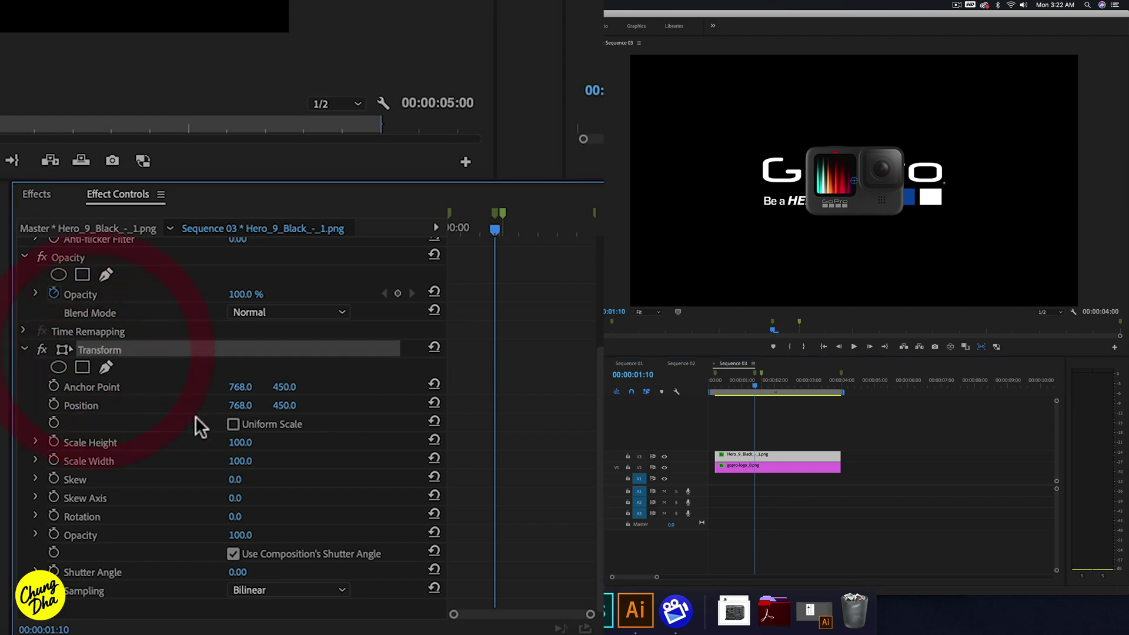
{"action": "left_click", "coordinate": [53, 403]}
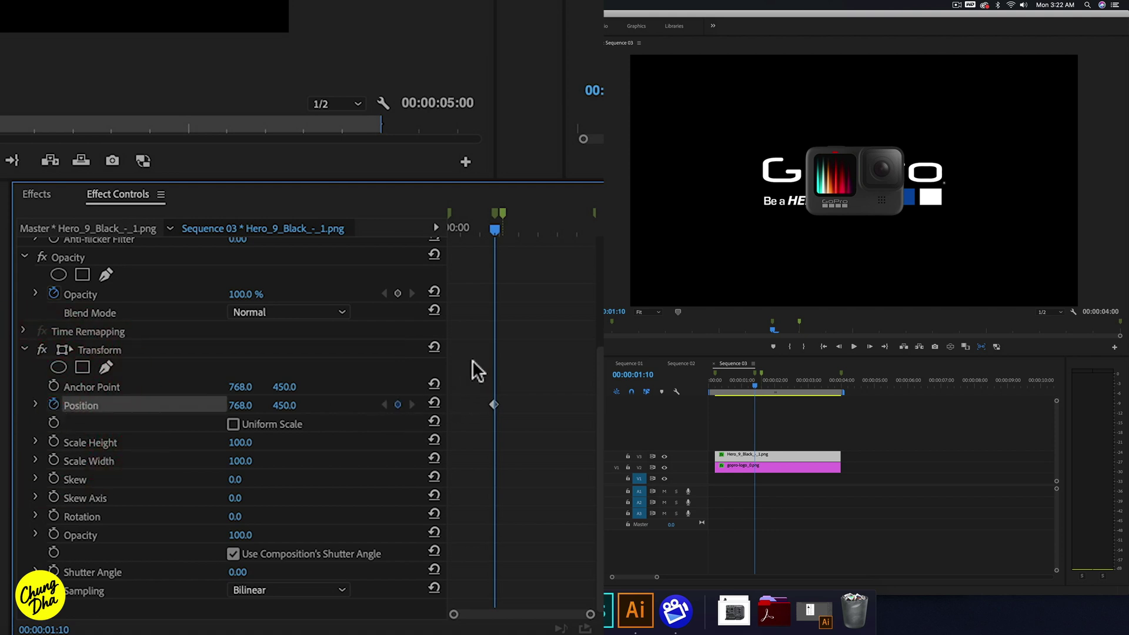
{"action": "key", "text": "shift+Right"}
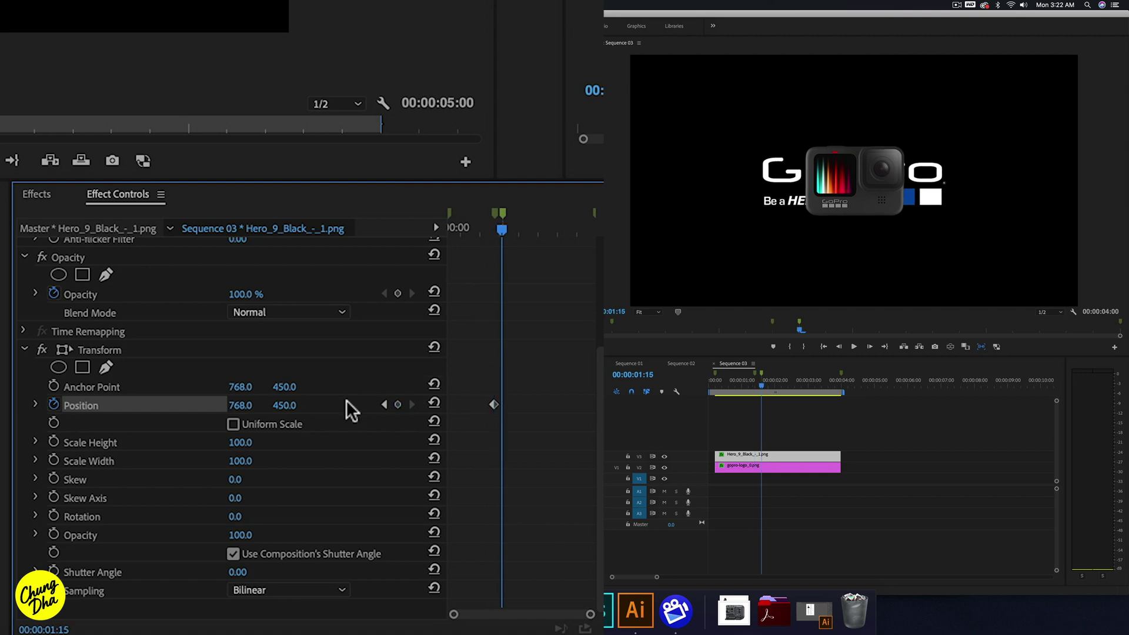
{"action": "left_click_drag", "start_coordinate": [240, 405], "coordinate": [30, 405]}
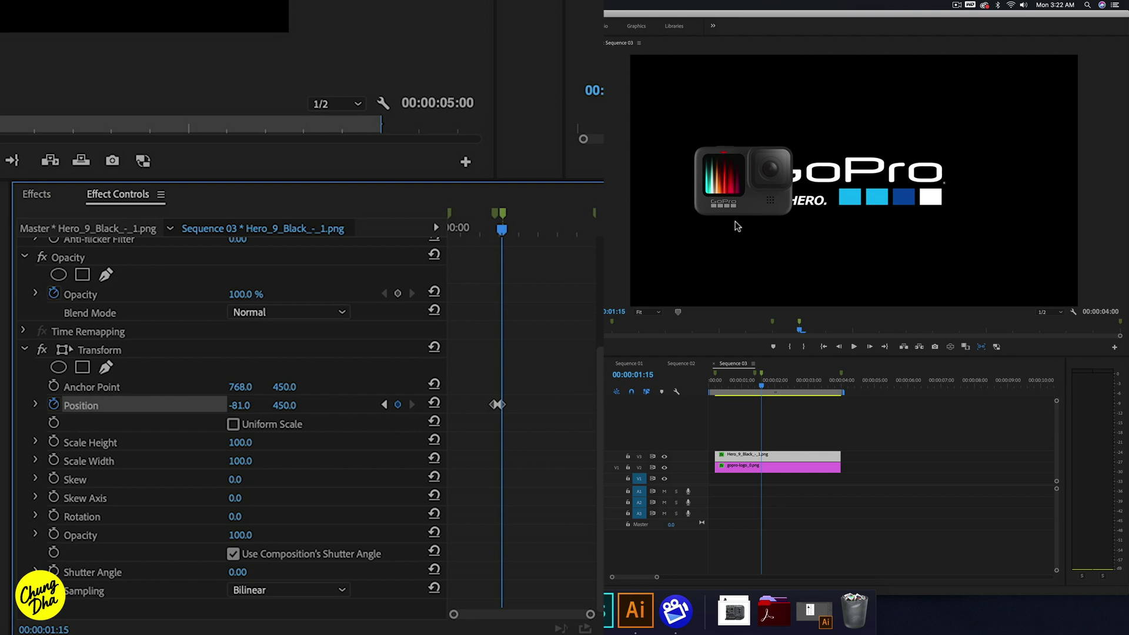
{"action": "left_click_drag", "start_coordinate": [239, 406], "coordinate": [241, 406]}
Play back the camera slide from just before it starts to review it.
{"action": "scroll", "coordinate": [481, 247], "scroll_direction": "up", "scroll_amount": 5}
{"action": "left_click", "coordinate": [478, 227]}
{"action": "key", "text": "space"}
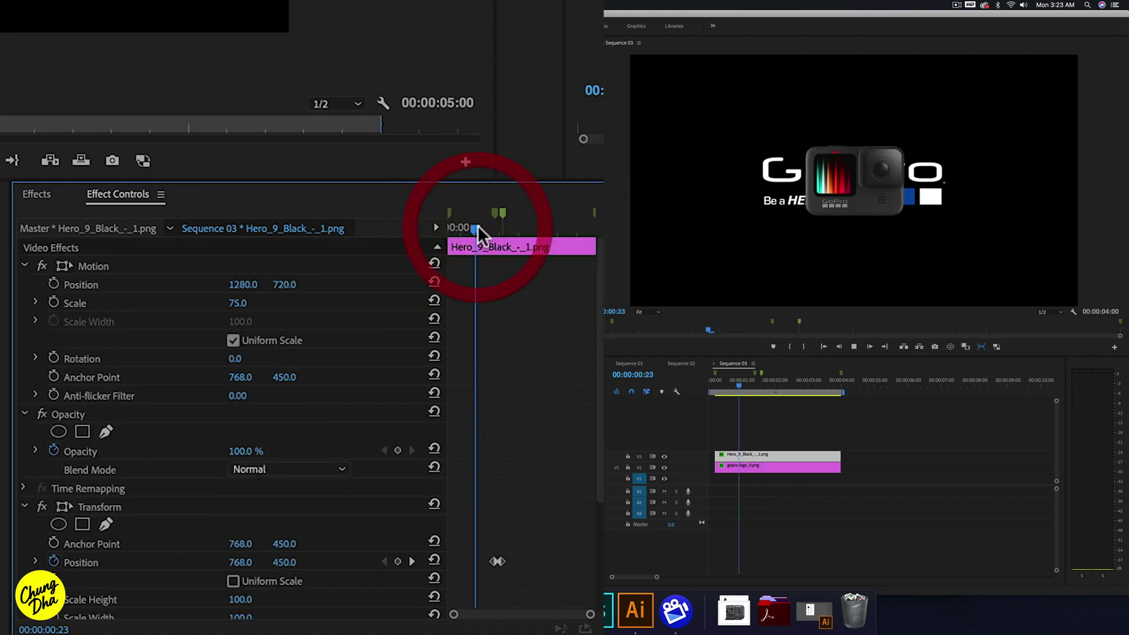
{"action": "left_click", "coordinate": [485, 226]}
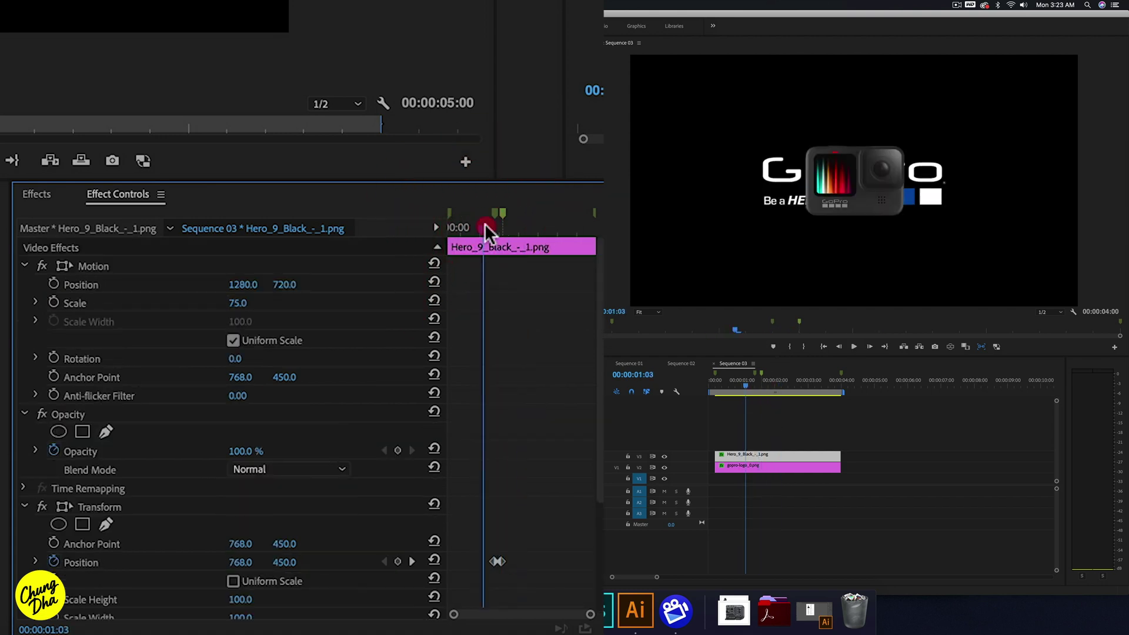
{"action": "key", "text": "space"}
{"action": "key", "text": "space"}
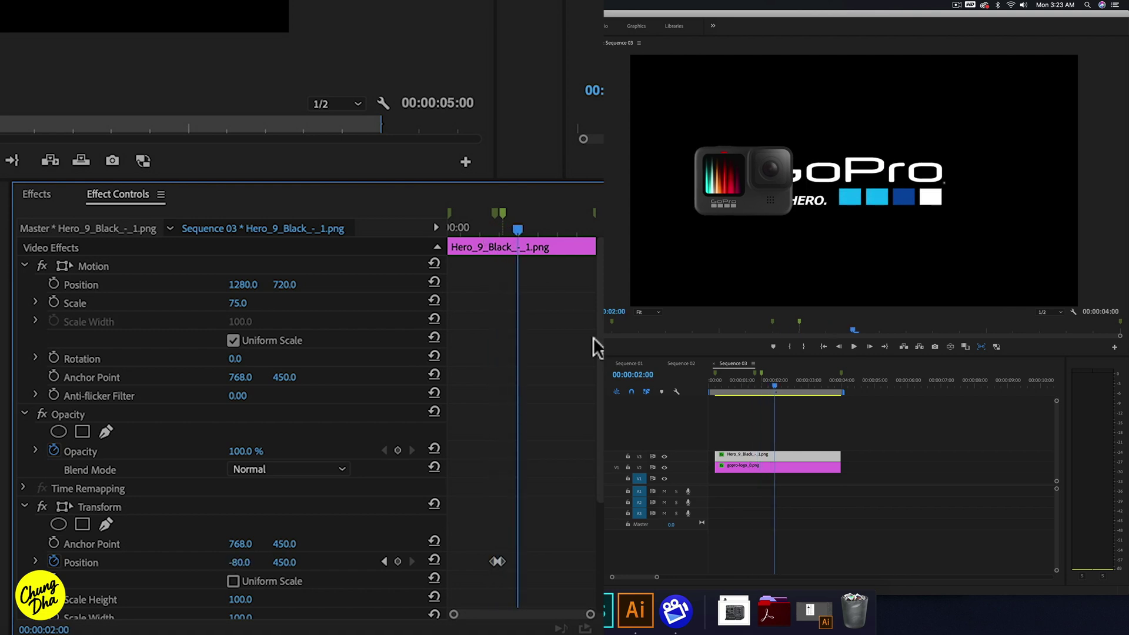
Turn off Use Composition's Shutter Angle, set Shutter Angle to 180, and preview from 00:00:00:21.
{"action": "left_click_drag", "start_coordinate": [600, 371], "coordinate": [601, 506]}
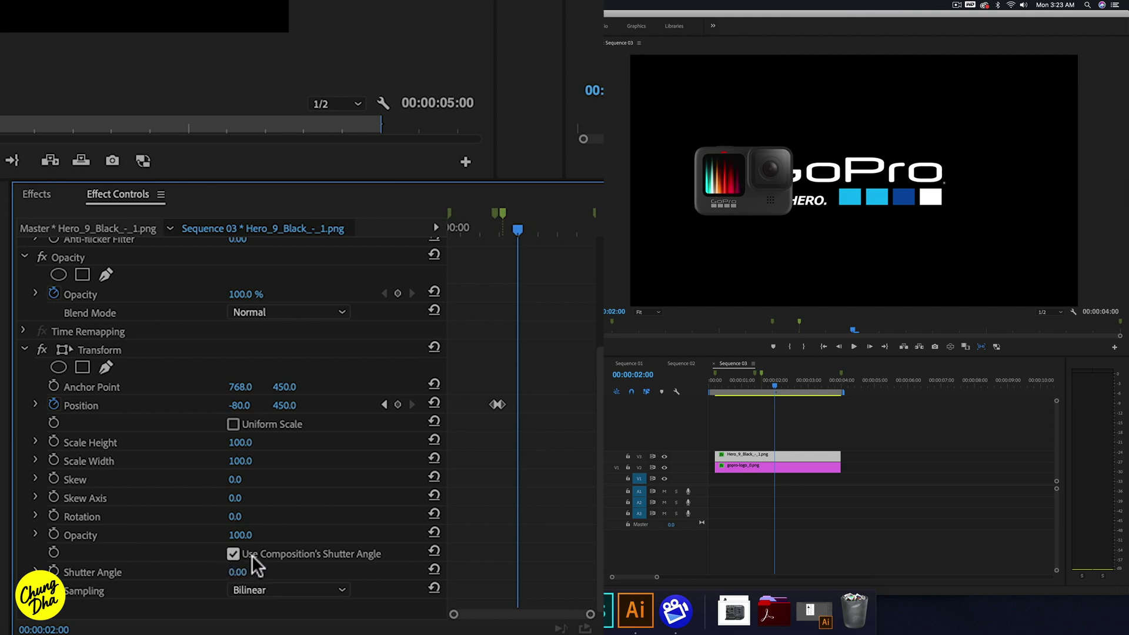
{"action": "left_click", "coordinate": [232, 552]}
{"action": "left_click", "coordinate": [250, 570]}
{"action": "type", "text": "180"}
{"action": "key", "text": "Return"}
{"action": "left_click", "coordinate": [736, 391]}
{"action": "key", "text": "space"}
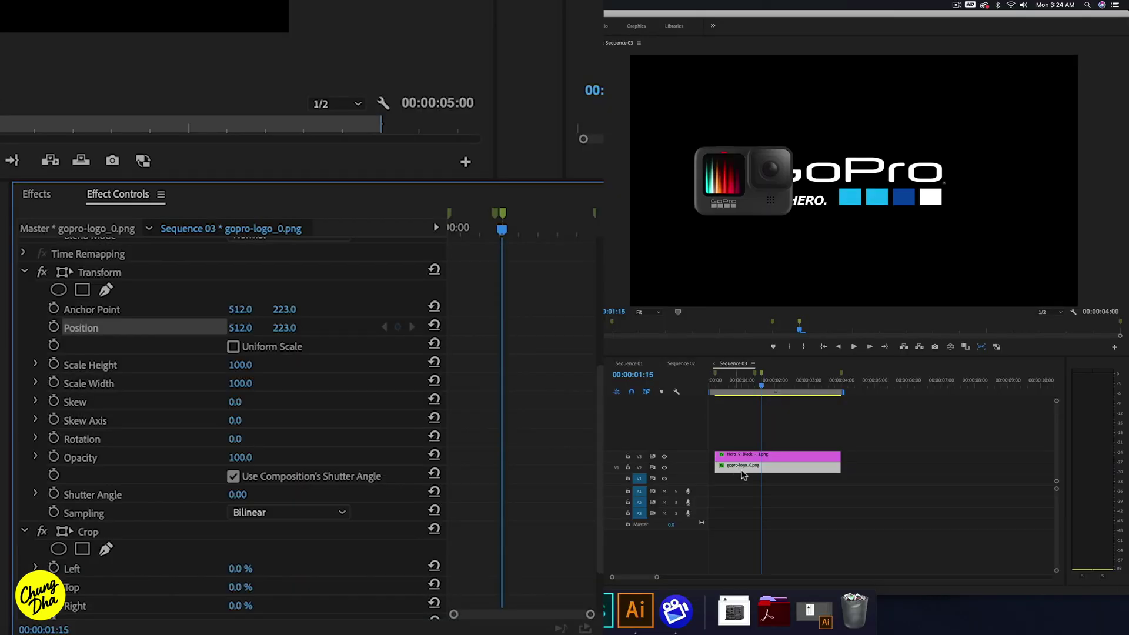
Move the gopro-logo_0 clip's Motion Position X from 1280 to 1620.
{"action": "left_click", "coordinate": [744, 467]}
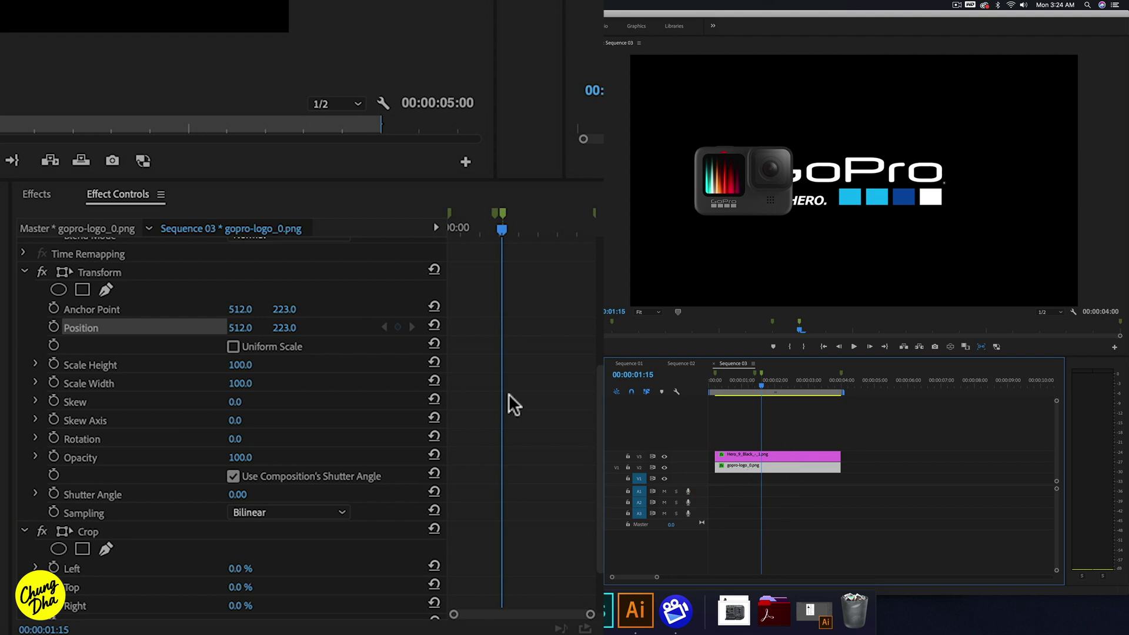
{"action": "scroll", "coordinate": [508, 394], "scroll_direction": "up", "scroll_amount": 5}
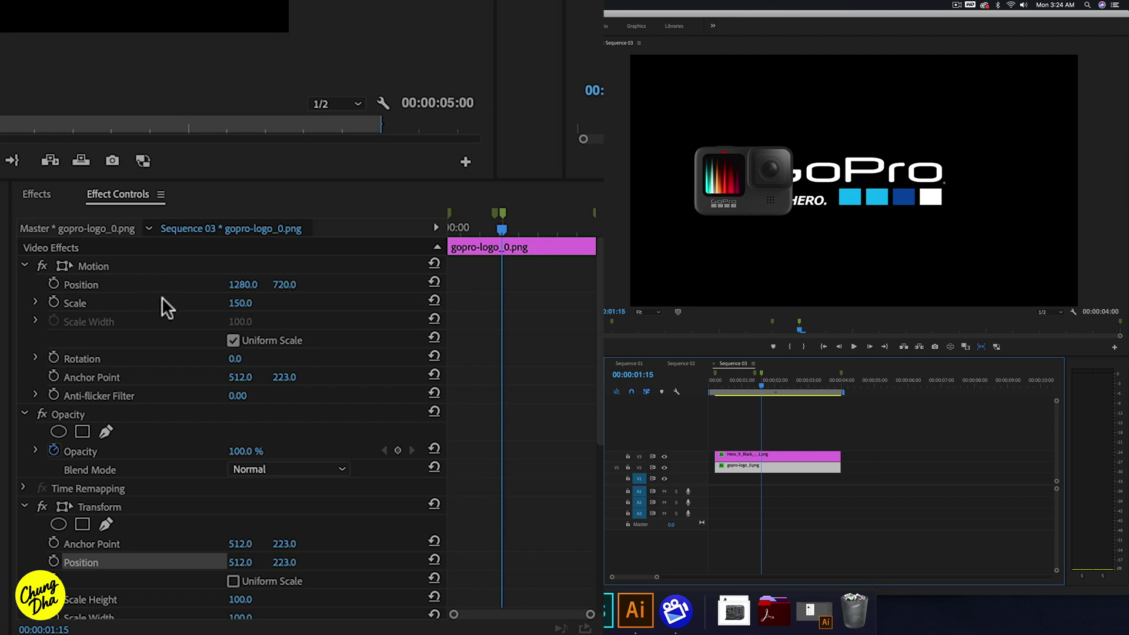
{"action": "left_click_drag", "start_coordinate": [232, 284], "coordinate": [431, 284]}
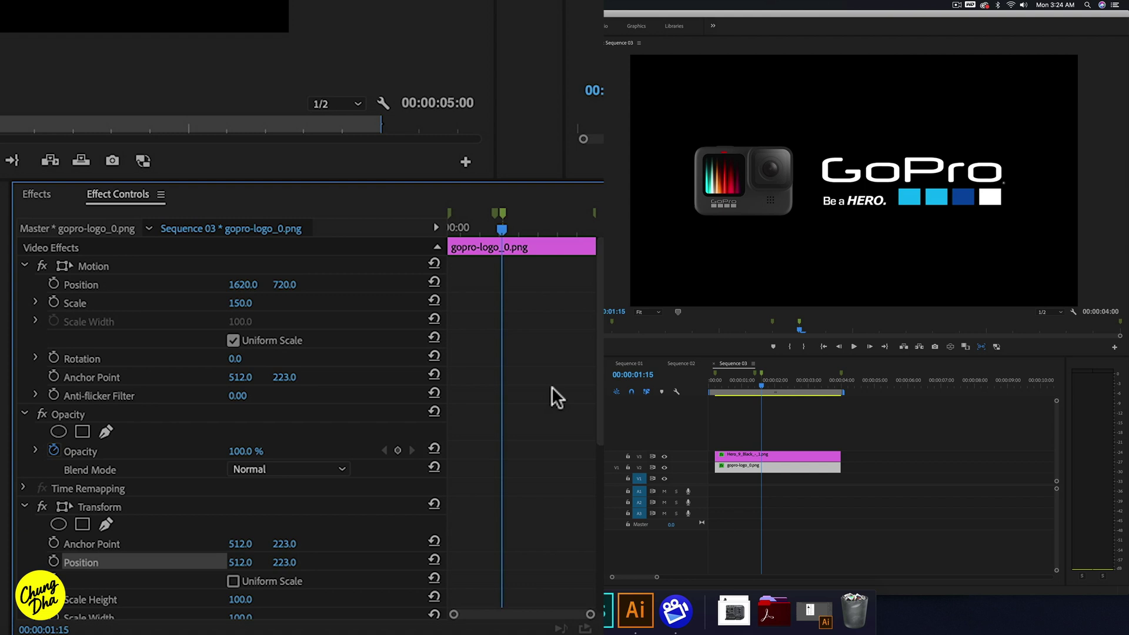
{"action": "scroll", "coordinate": [551, 386], "scroll_direction": "down", "scroll_amount": 5}
{"action": "scroll", "coordinate": [551, 386], "scroll_direction": "up", "scroll_amount": 2}
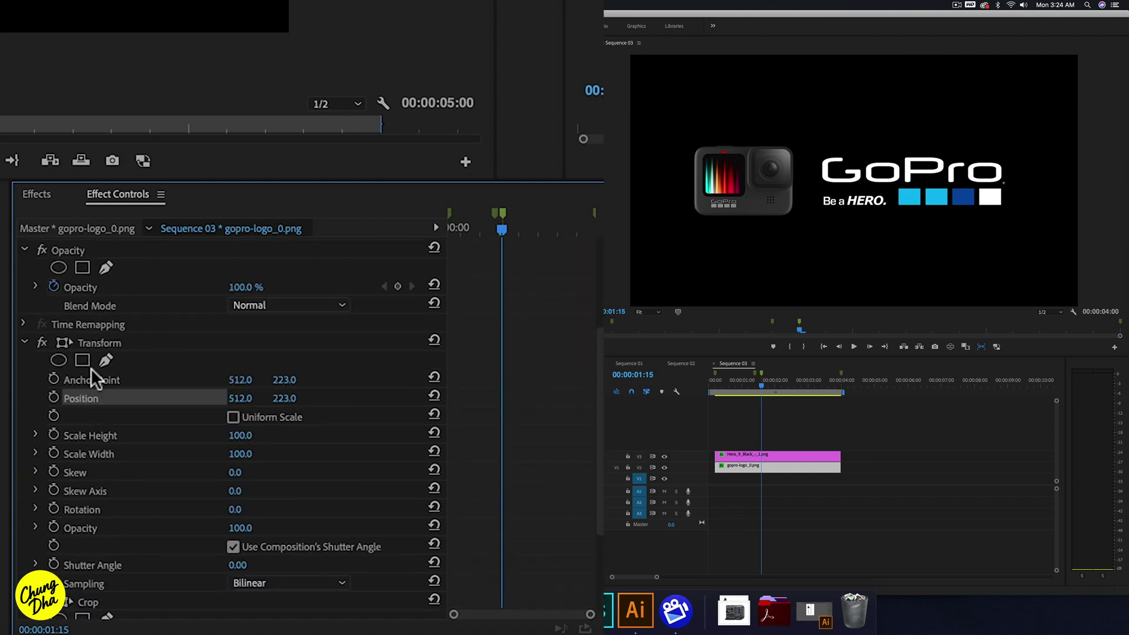
Keyframe the logo's Transform Position at 512, 223, step back to 00:00:01:10, and hide track V3.
{"action": "left_click", "coordinate": [53, 397]}
{"action": "key", "text": "shift+Left"}
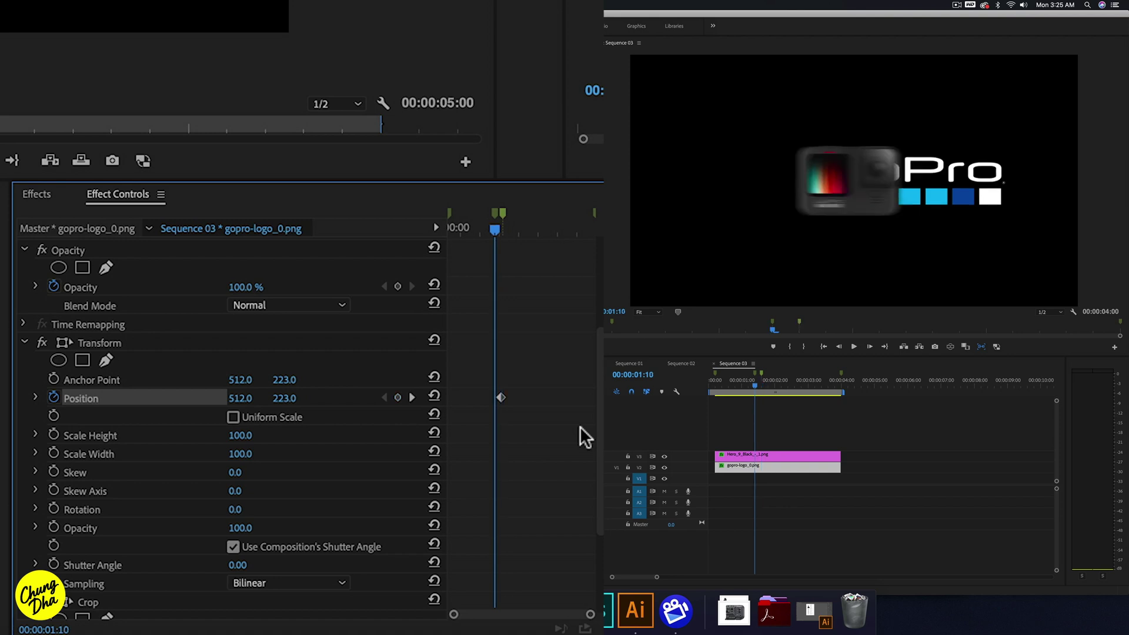
{"action": "scroll", "coordinate": [580, 425], "scroll_direction": "down", "scroll_amount": 4}
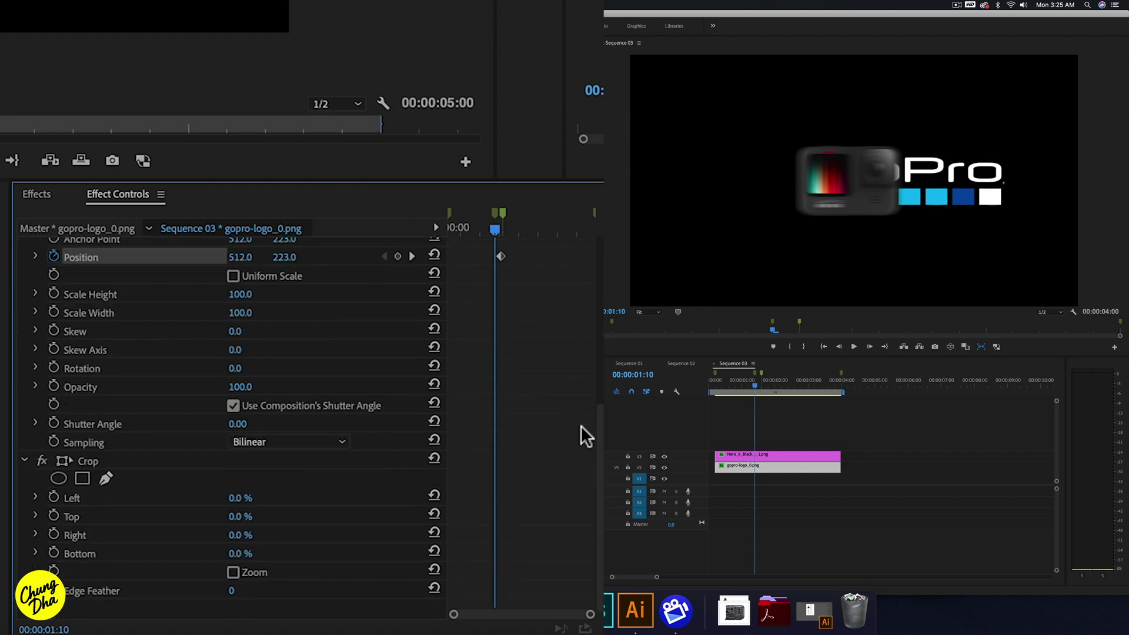
{"action": "scroll", "coordinate": [581, 425], "scroll_direction": "up", "scroll_amount": 3}
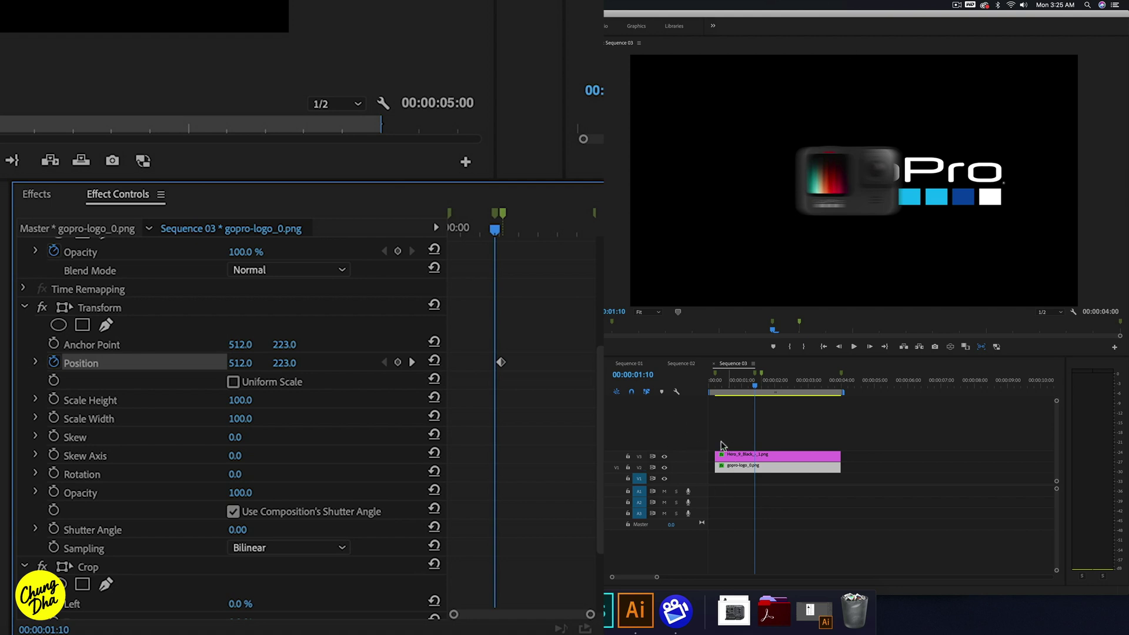
{"action": "left_click", "coordinate": [665, 457]}
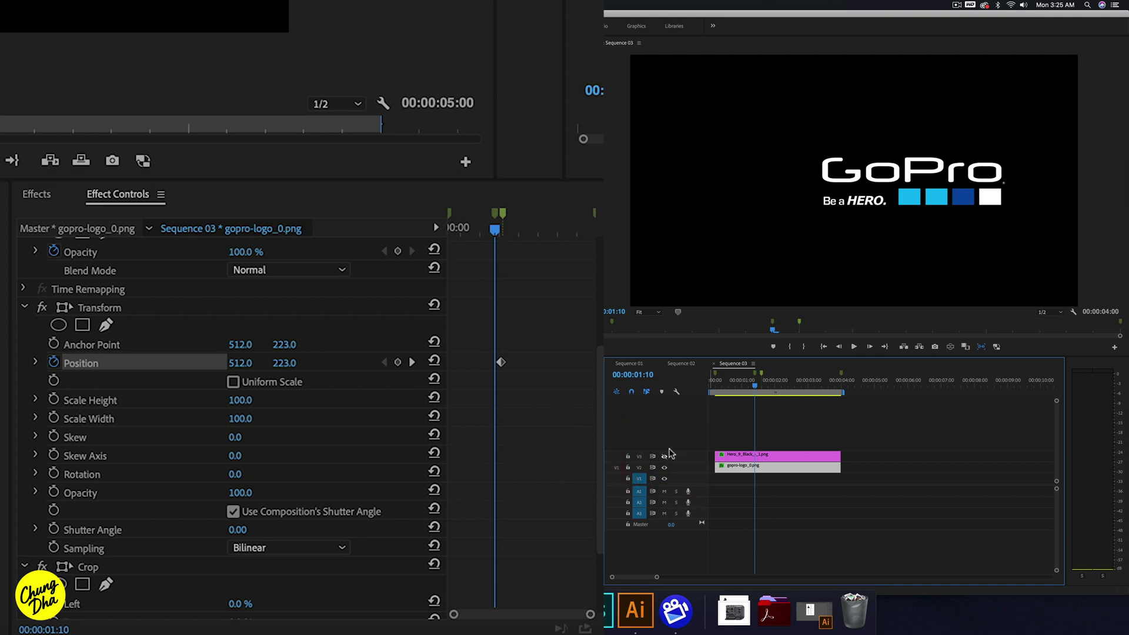
Turn on Safe Margins in the Program monitor.
{"action": "right_click", "coordinate": [810, 216]}
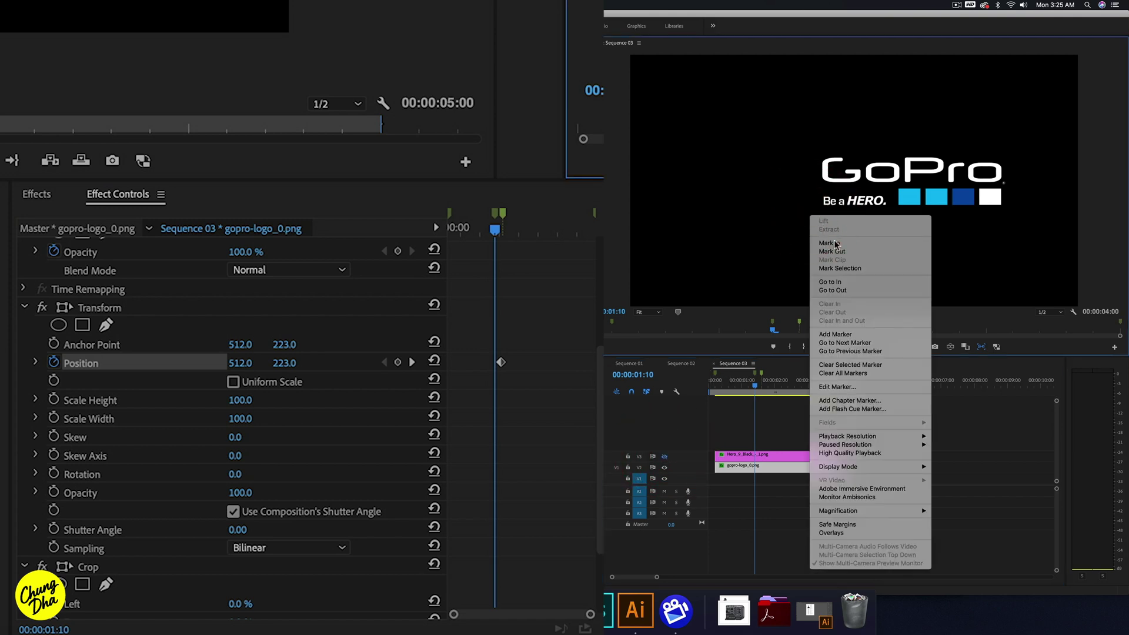
{"action": "left_click", "coordinate": [849, 525]}
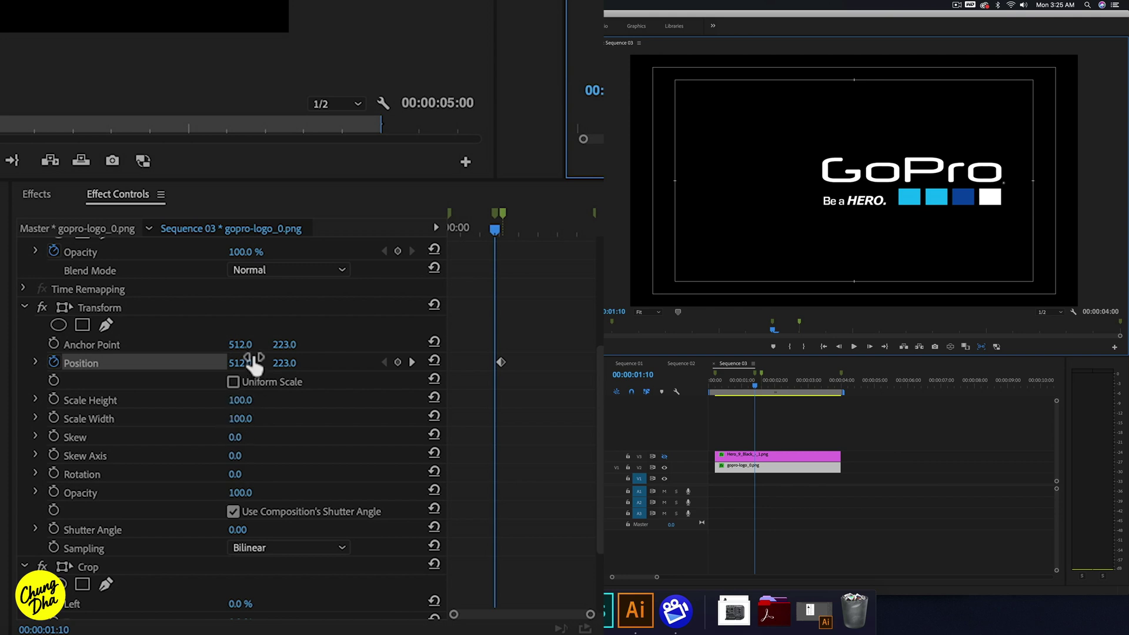
Set the logo's Transform Position X to -67 at 00:00:01:10 and scrub to check the slide.
{"action": "left_click_drag", "start_coordinate": [239, 363], "coordinate": [45, 363]}
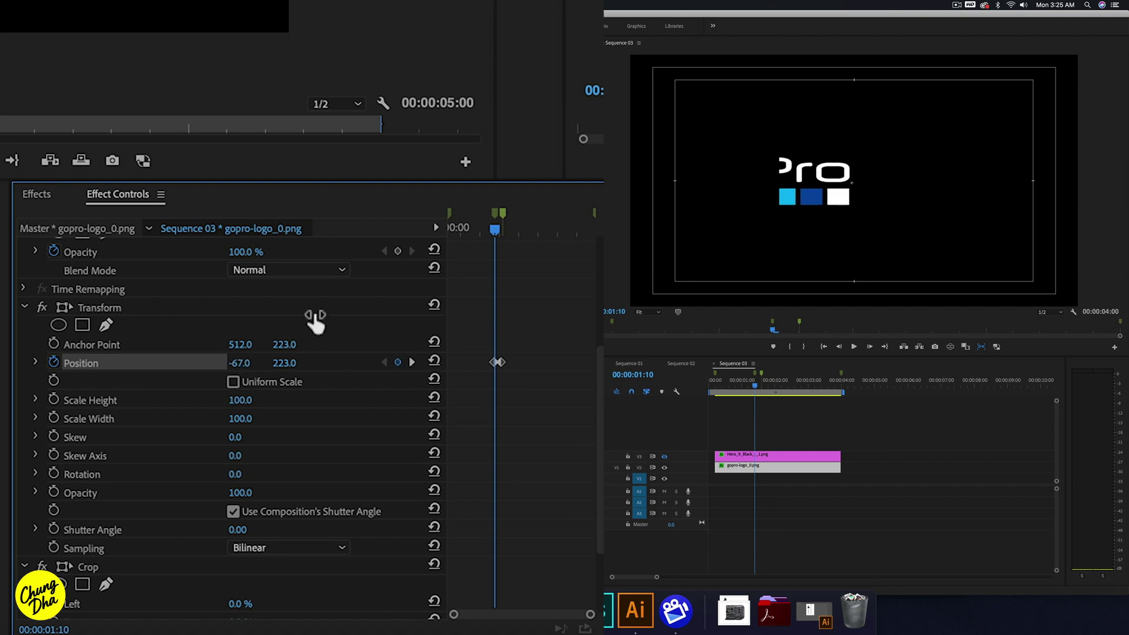
{"action": "left_click", "coordinate": [854, 80]}
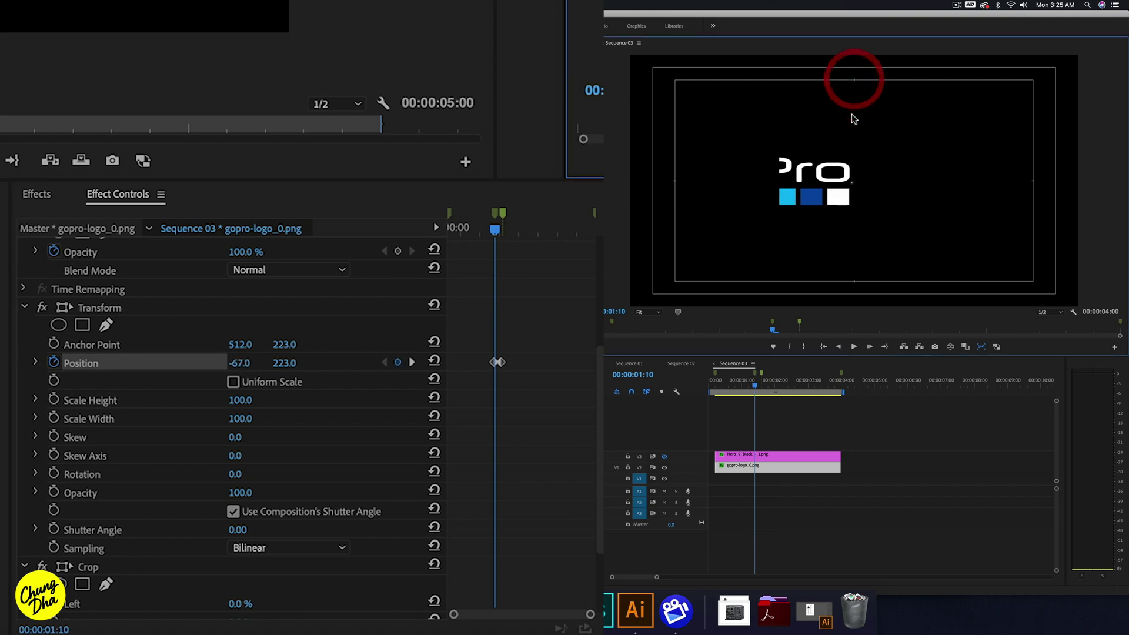
{"action": "left_click", "coordinate": [753, 392]}
{"action": "left_click_drag", "start_coordinate": [753, 392], "coordinate": [763, 390]}
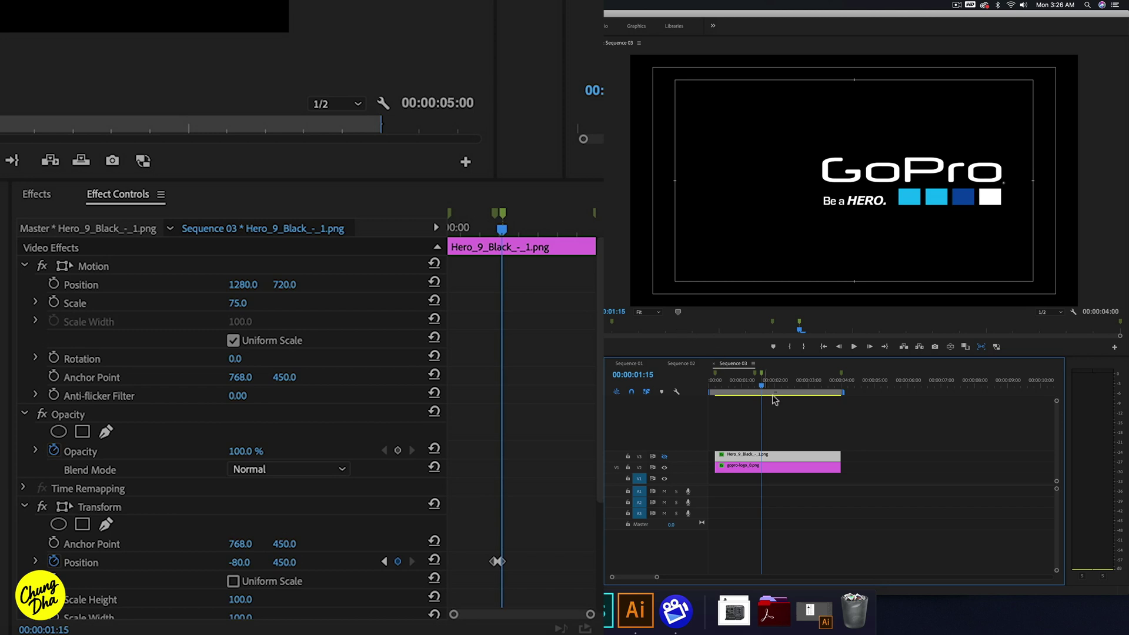
Crop 15.6% off the left of gopro-logo_0.png and re-enable the camera track.
{"action": "left_click", "coordinate": [751, 465]}
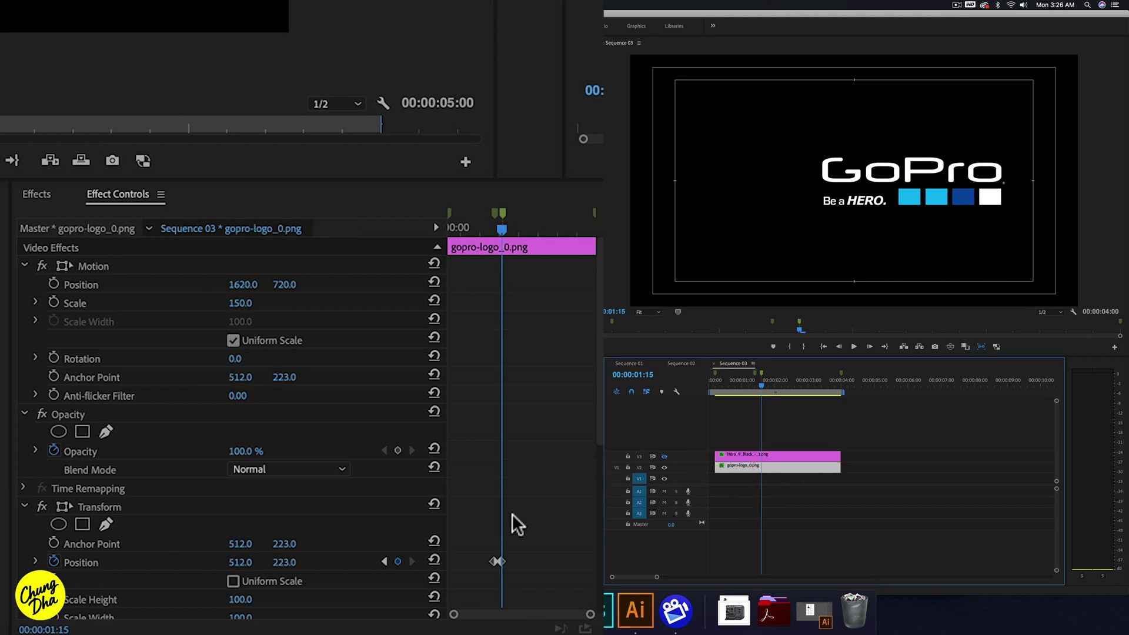
{"action": "scroll", "coordinate": [537, 508], "scroll_direction": "down", "scroll_amount": 5}
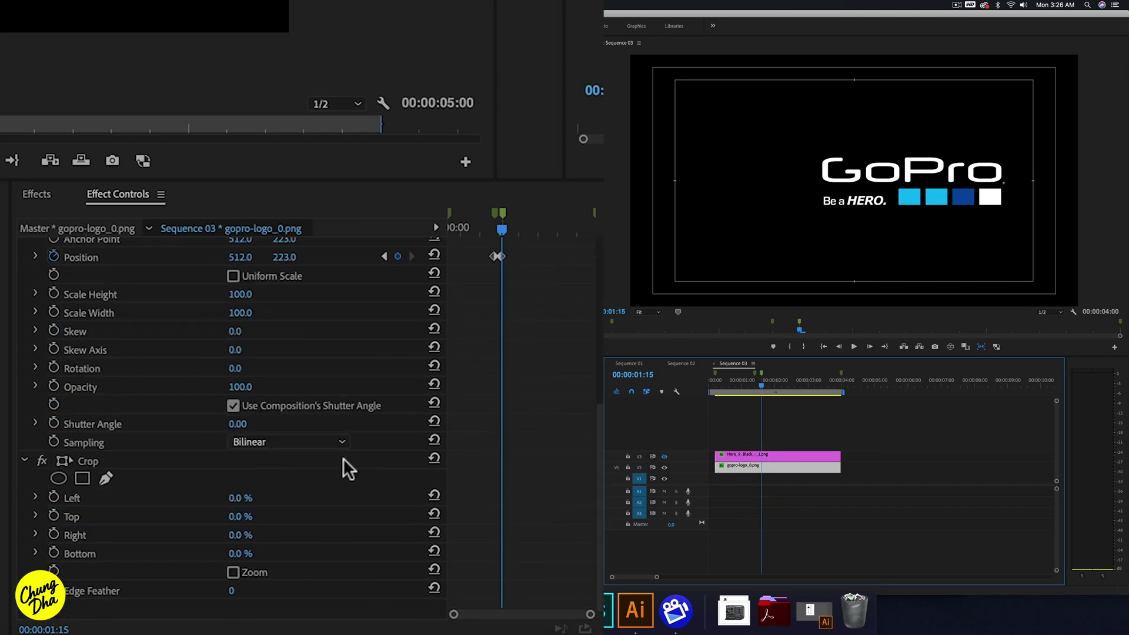
{"action": "left_click", "coordinate": [93, 459]}
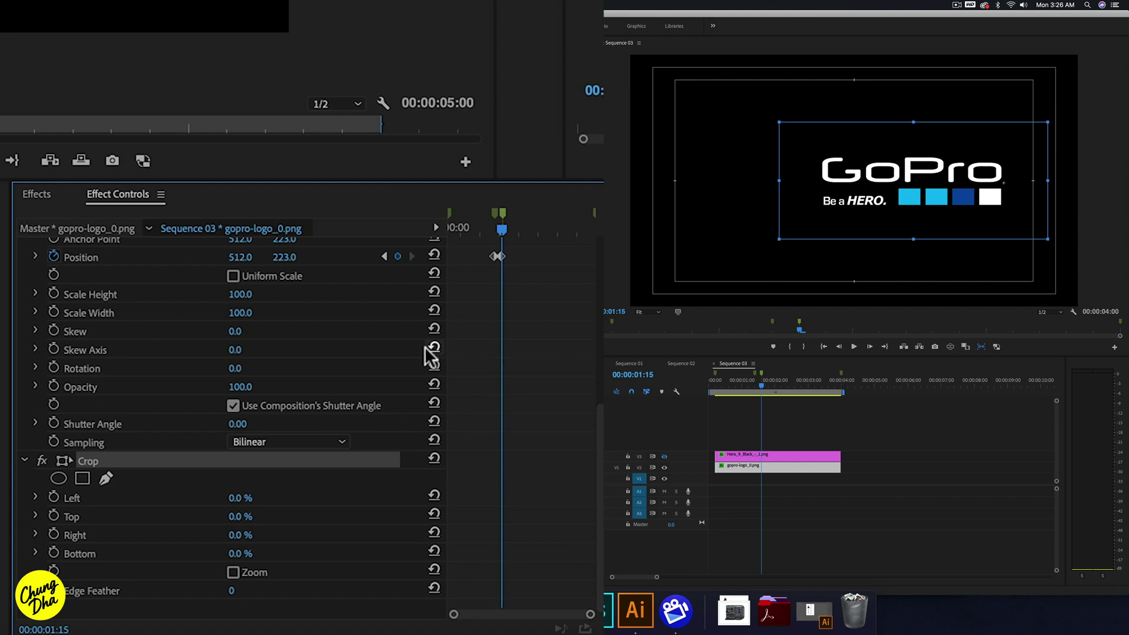
{"action": "mouse_move", "coordinate": [234, 497]}
{"action": "left_mouse_down"}
{"action": "mouse_move", "coordinate": [272, 497]}
{"action": "mouse_move", "coordinate": [249, 497]}
{"action": "left_mouse_up"}
{"action": "left_click_drag", "start_coordinate": [822, 181], "coordinate": [821, 181]}
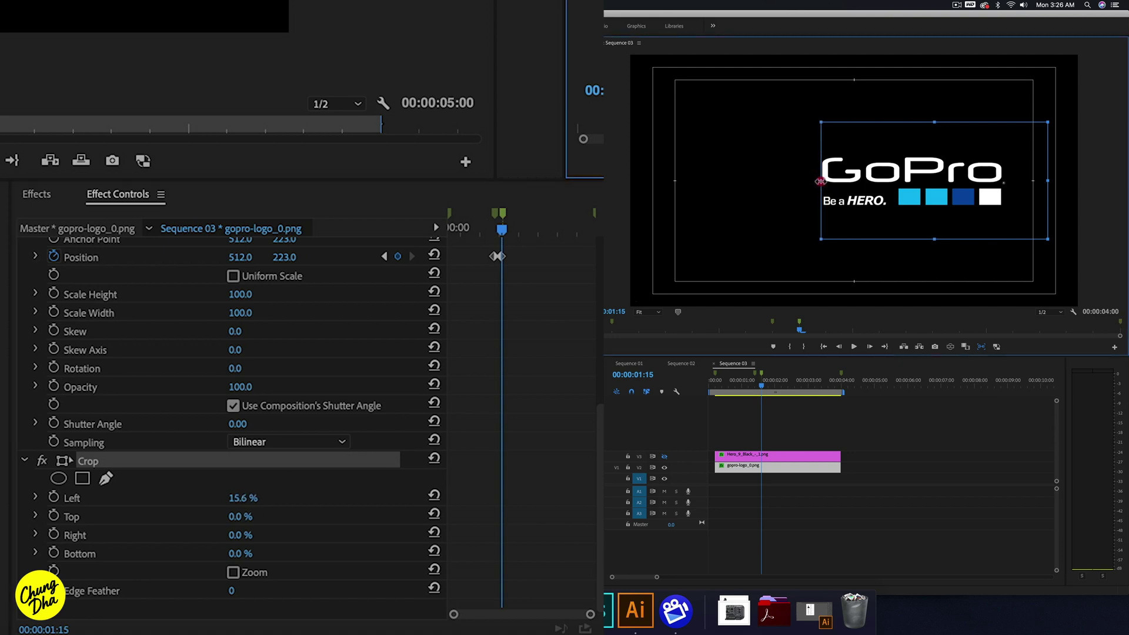
{"action": "left_click", "coordinate": [664, 458]}
Play the sequence from the start, then return the playhead to 00:00:01:13 mid-slide.
{"action": "key", "text": "Home"}
{"action": "key", "text": "space"}
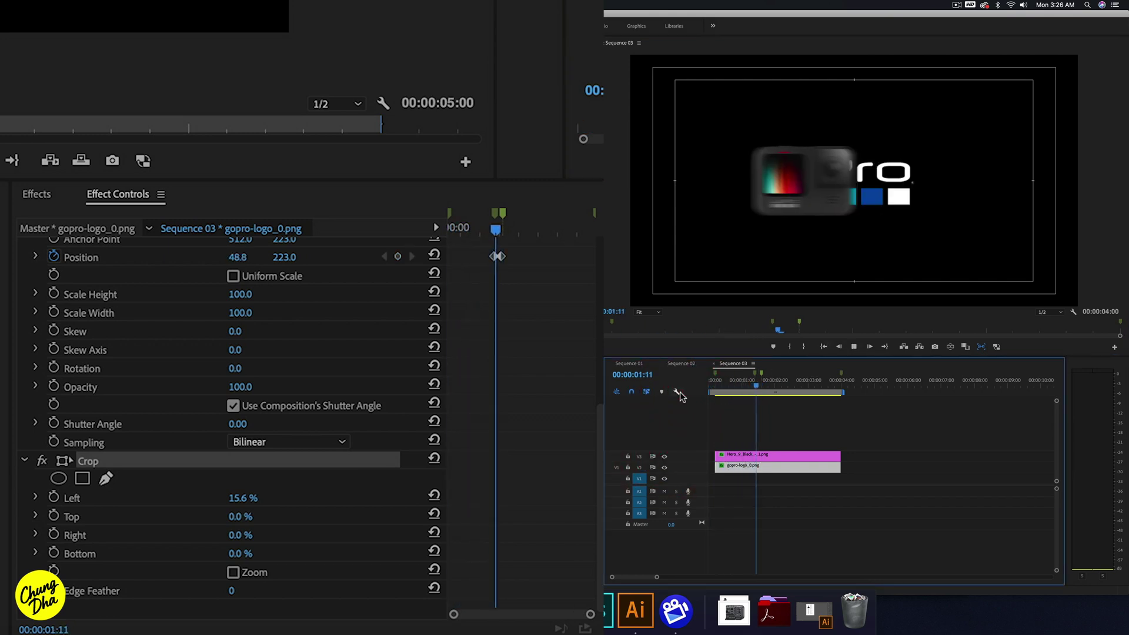
{"action": "key", "text": "Home"}
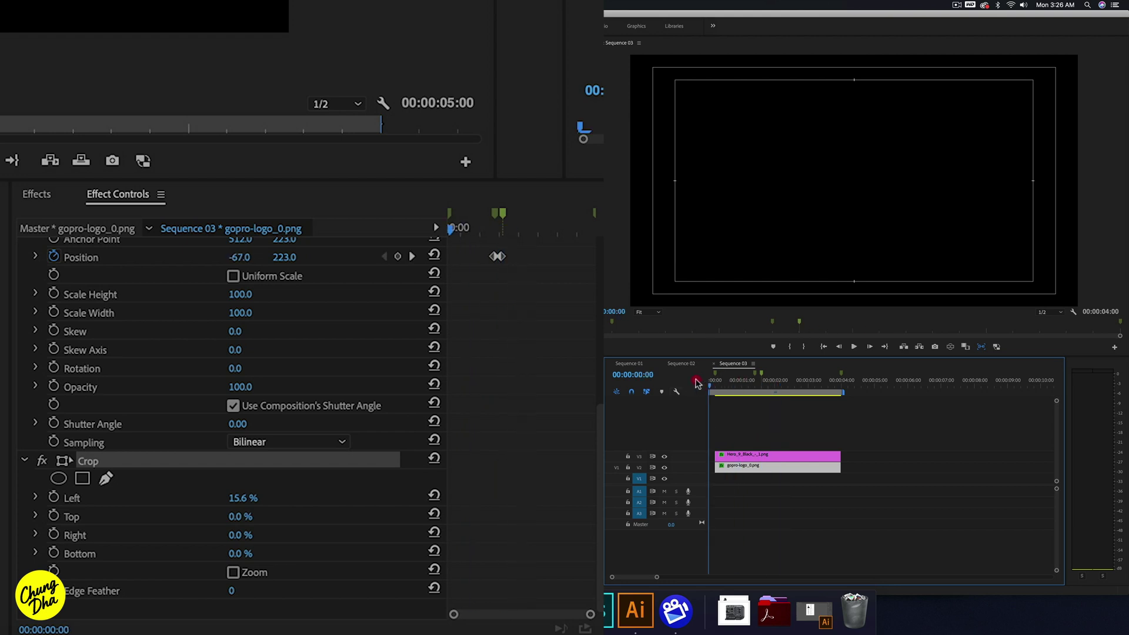
{"action": "key", "text": "space"}
{"action": "left_click_drag", "start_coordinate": [776, 389], "coordinate": [758, 390]}
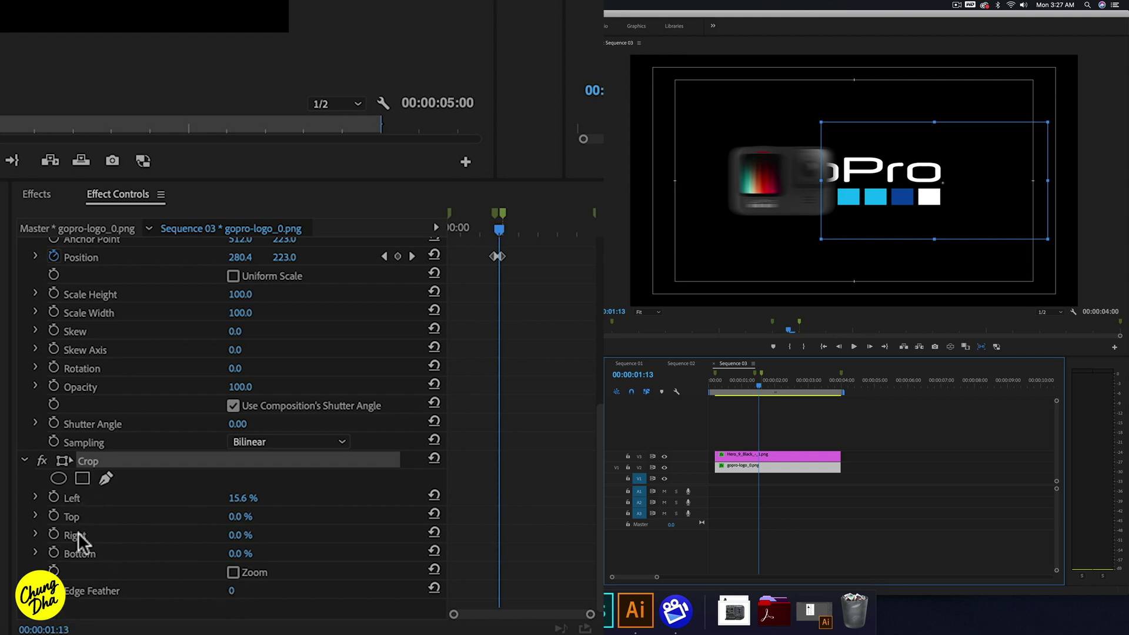
Keyframe the logo's Crop Left at 15.6% on 01:13, then 0% at 01:14.
{"action": "left_click", "coordinate": [52, 495]}
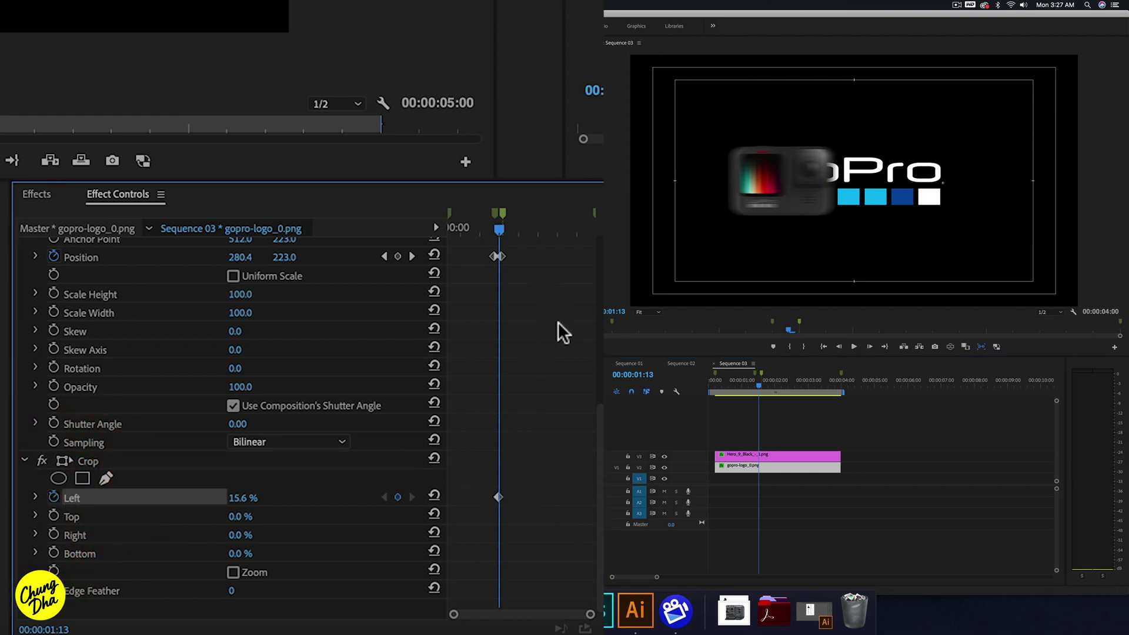
{"action": "key", "text": "Right"}
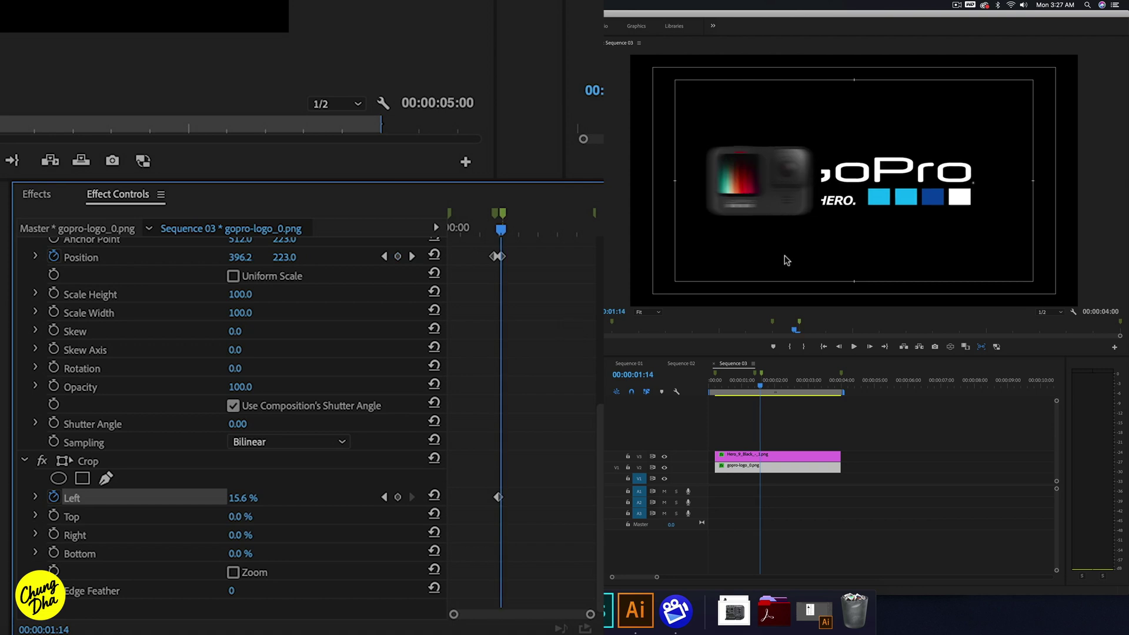
{"action": "left_click_drag", "start_coordinate": [241, 503], "coordinate": [217, 497]}
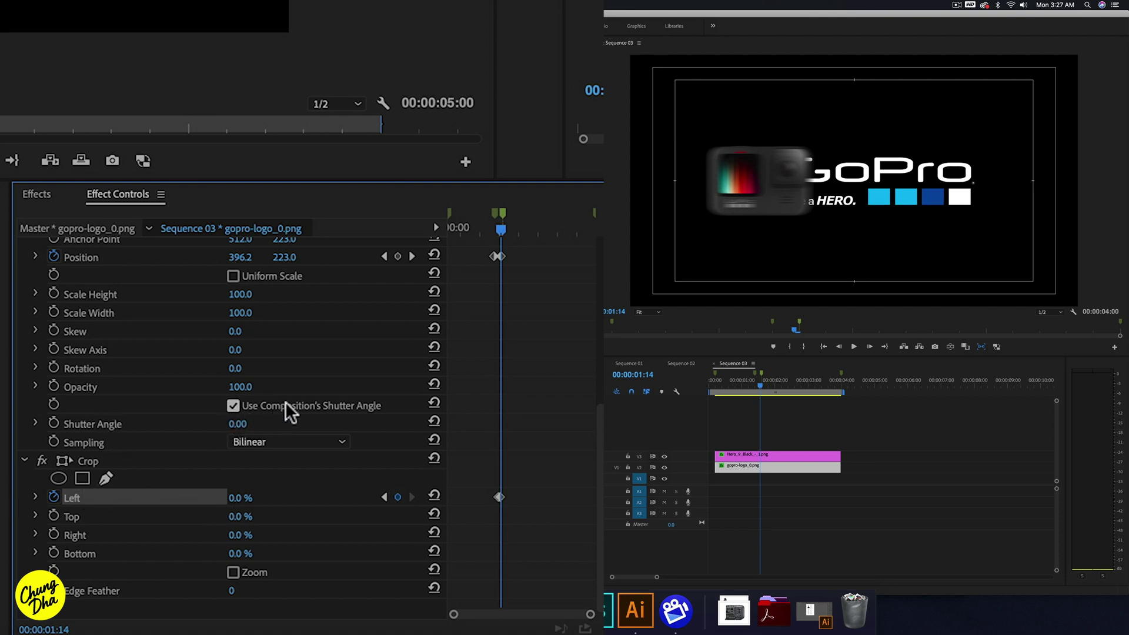
Uncheck Use Composition's Shutter Angle in the logo's Transform and set Shutter Angle to 180.
{"action": "left_click", "coordinate": [232, 406]}
{"action": "left_click", "coordinate": [247, 424]}
{"action": "type", "text": "180"}
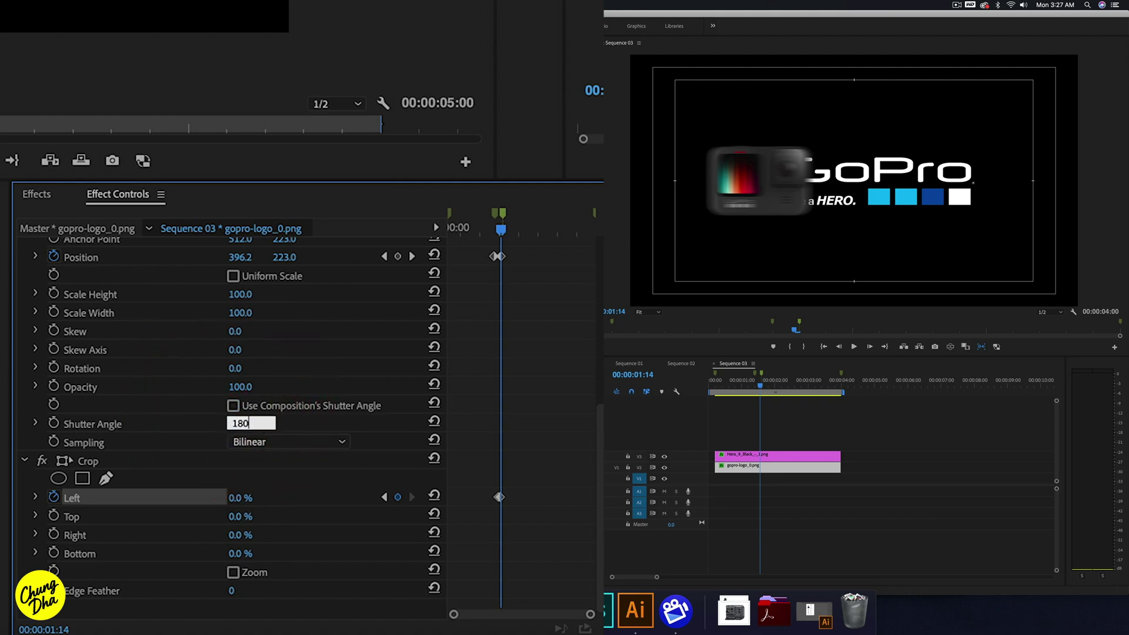
{"action": "key", "text": "Return"}
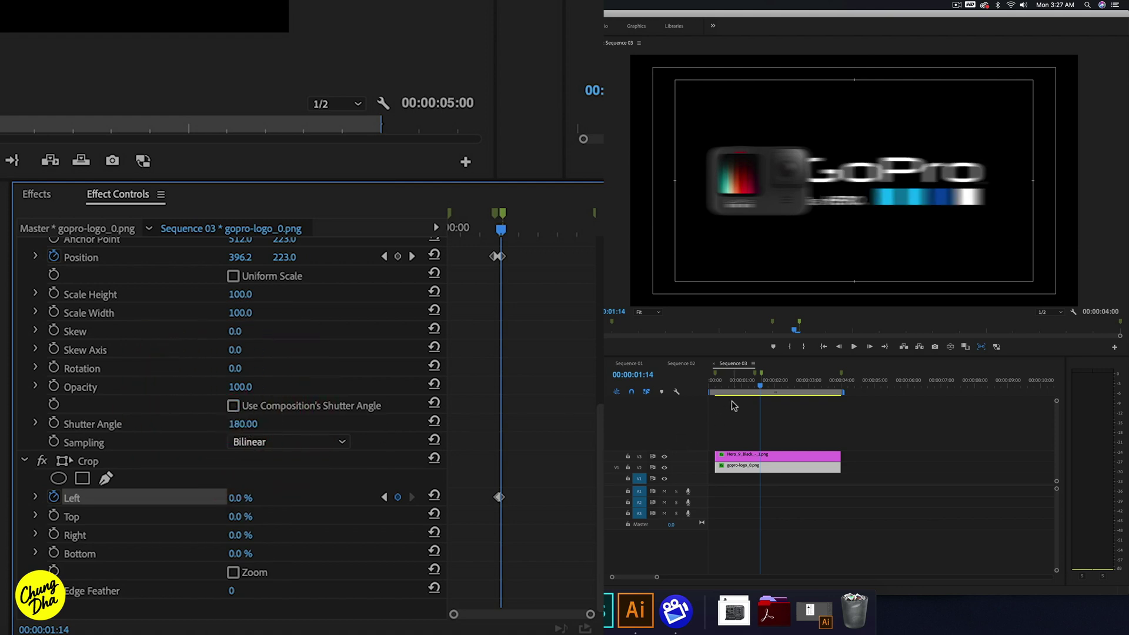
Play the animation from the start to check the motion blur.
{"action": "left_click", "coordinate": [675, 393]}
{"action": "key", "text": "Home"}
{"action": "key", "text": "space"}
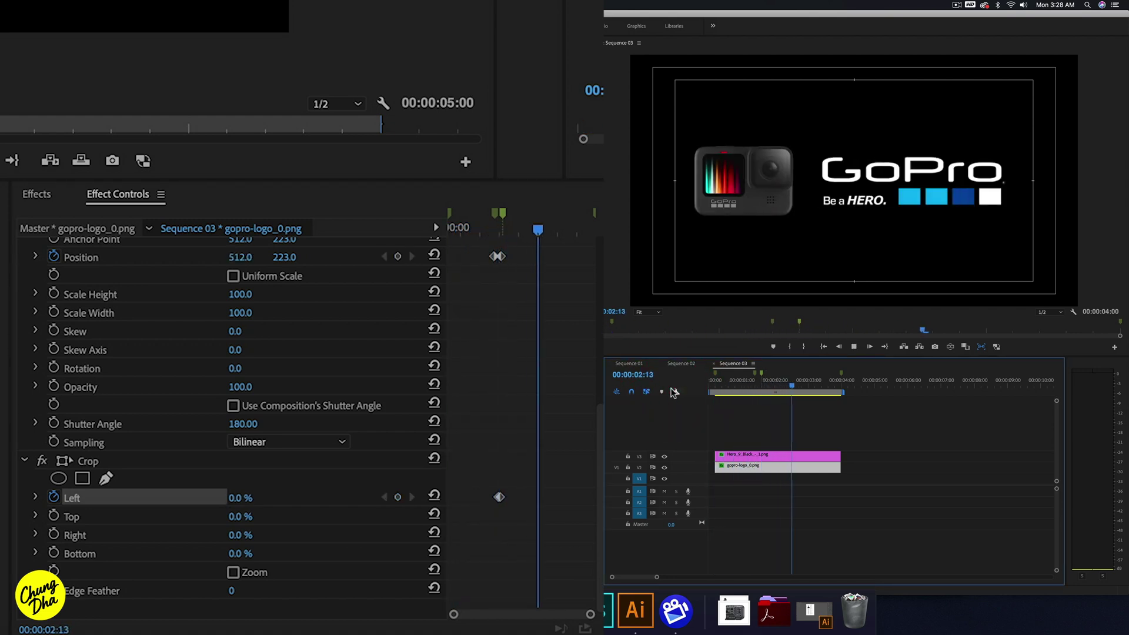
Replay the animation from early in the sequence, stopping once the logo lands.
{"action": "key", "text": "space"}
{"action": "left_click", "coordinate": [684, 391]}
{"action": "key", "text": "space"}
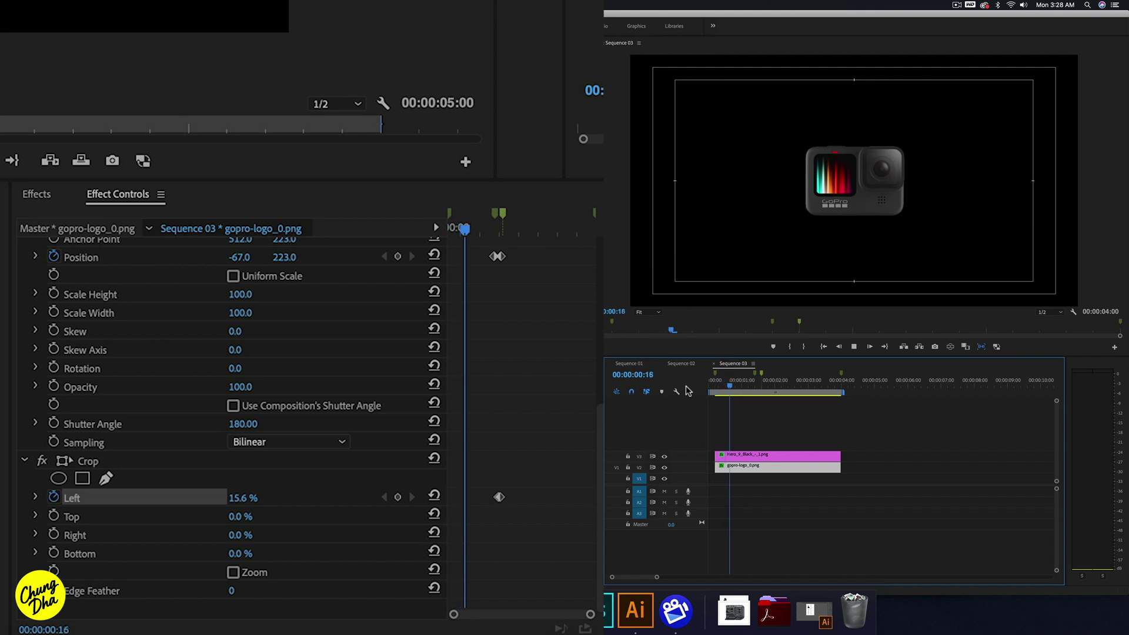
{"action": "key", "text": "space"}
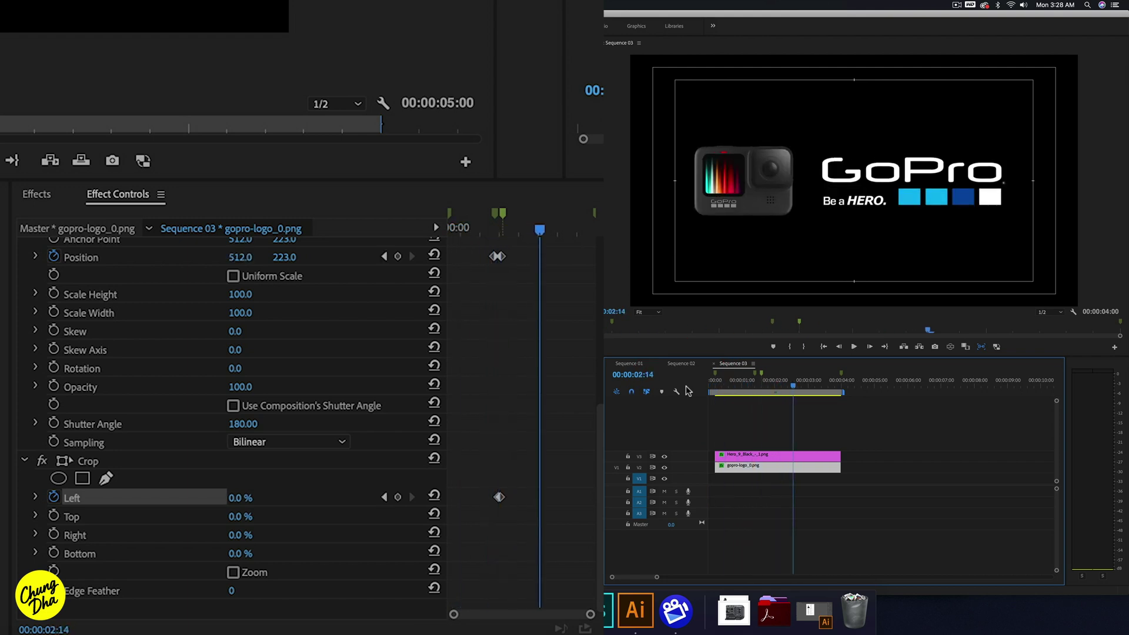
Turn off Safe Margins in the Program monitor and replay the animation from 00:00:01:17.
{"action": "right_click", "coordinate": [841, 181]}
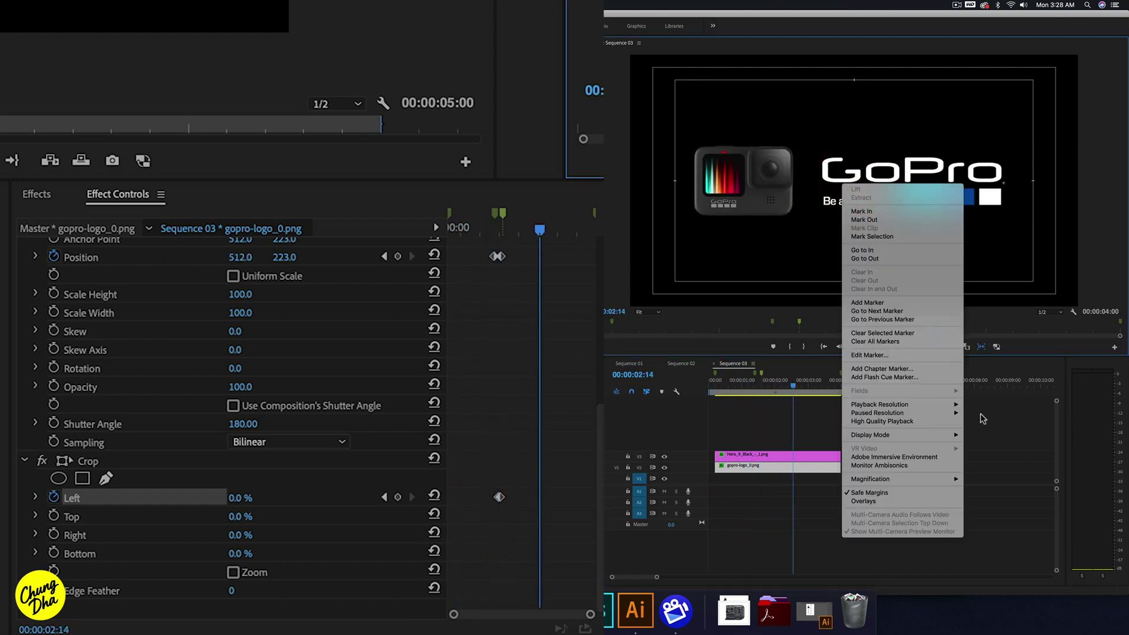
{"action": "left_click", "coordinate": [869, 493]}
{"action": "left_click_drag", "start_coordinate": [767, 393], "coordinate": [676, 403]}
{"action": "key", "text": "space"}
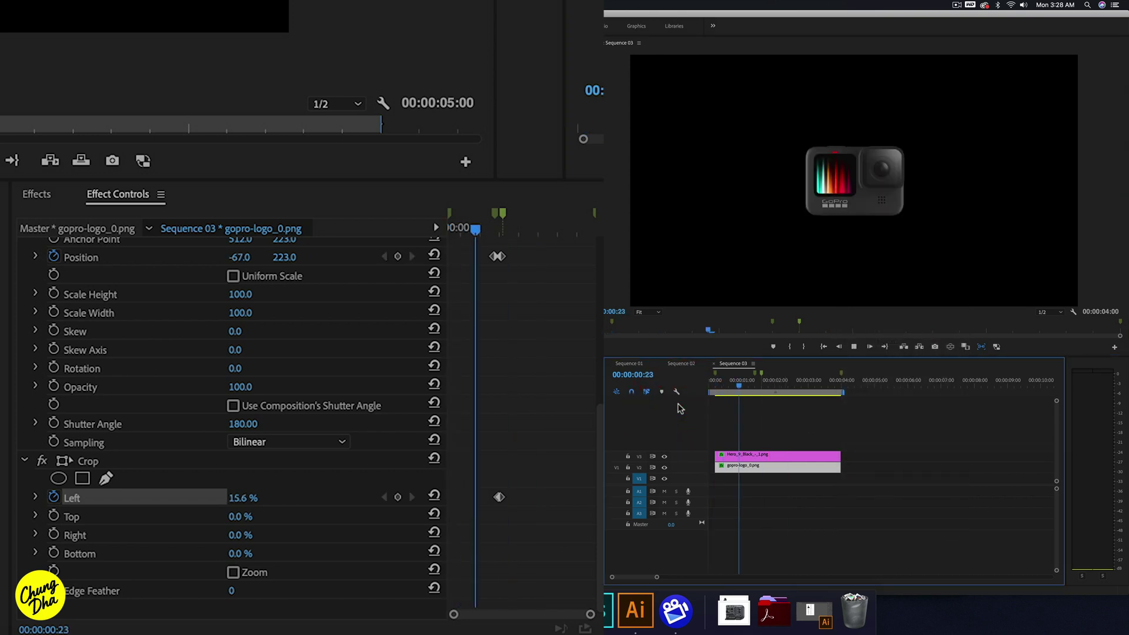
{"action": "key", "text": "space"}
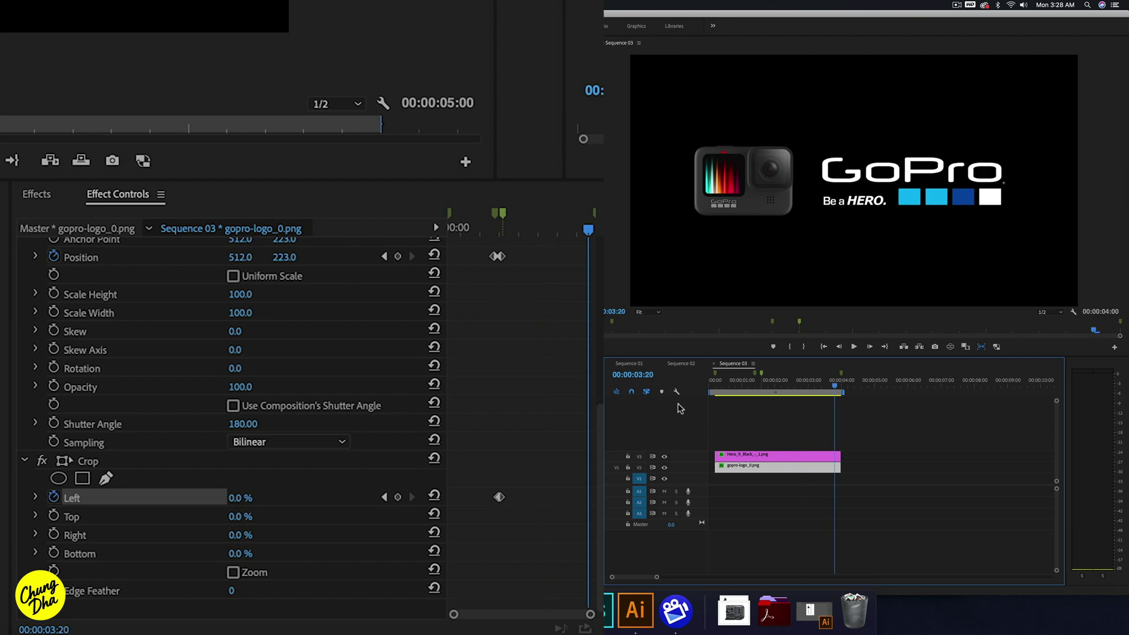